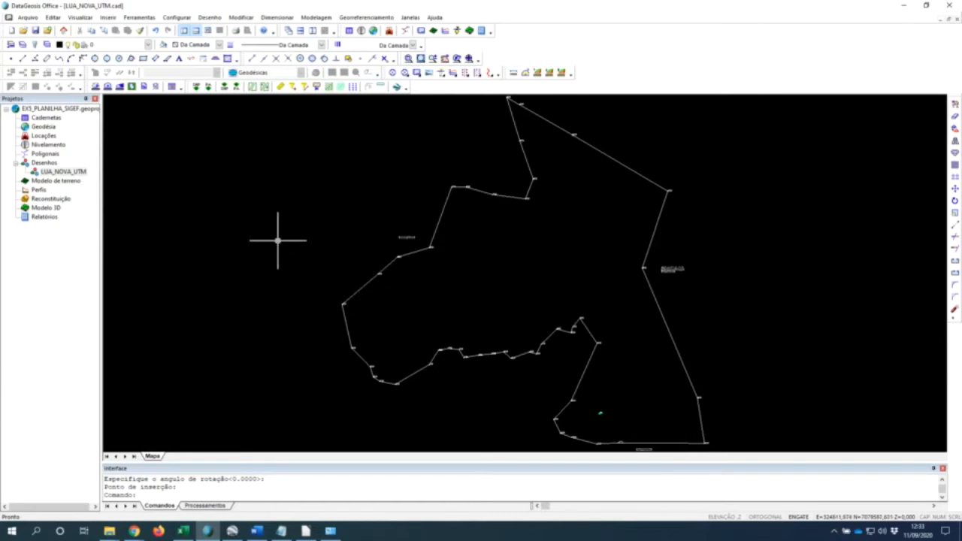
Step: Start creating a gleba and select the entire LUA_NOVA_UTM boundary together with its vertices
click(366, 17)
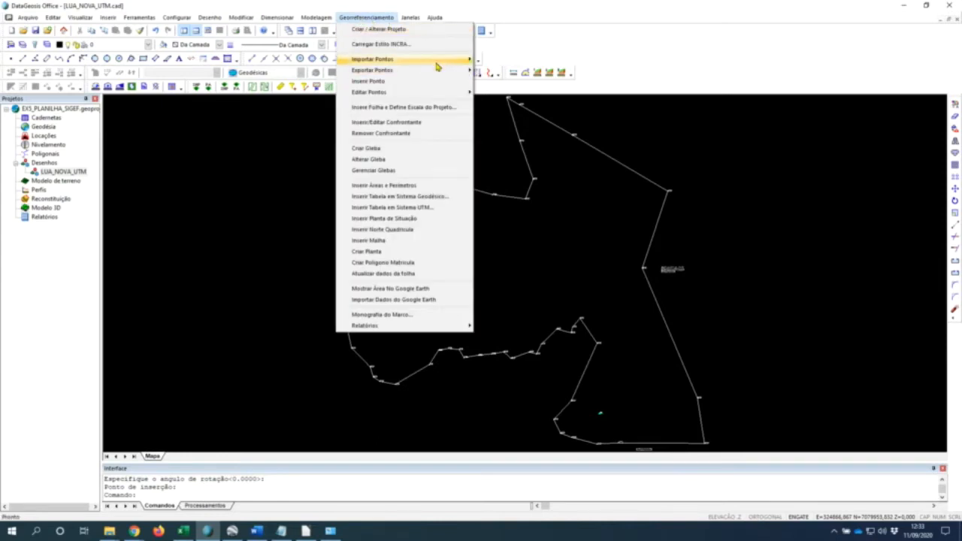
mouse_move(439, 63)
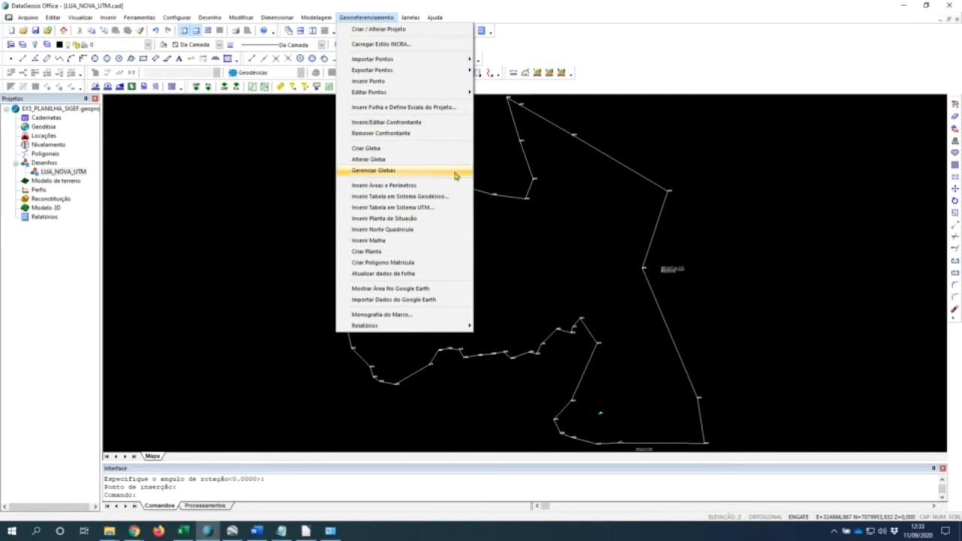
click(404, 152)
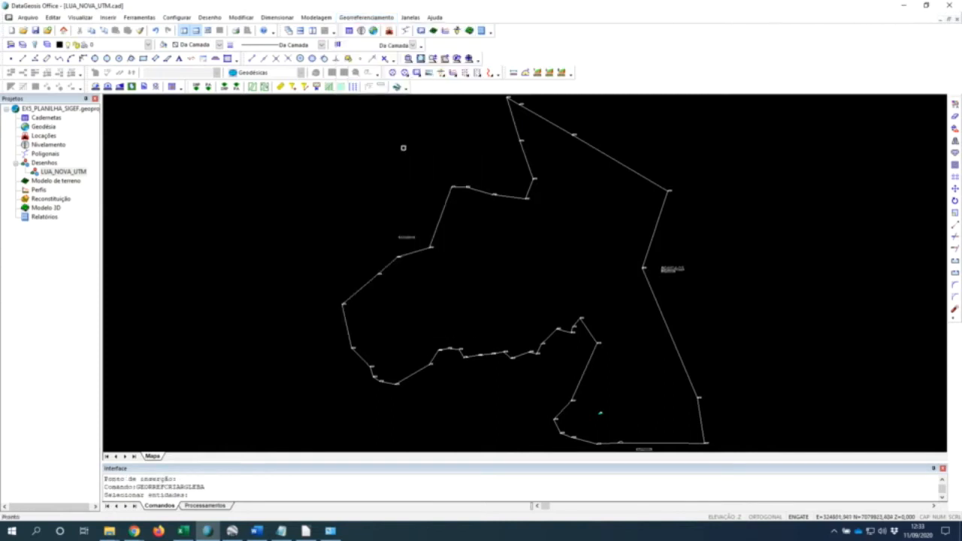
scroll(557, 262, down, 1)
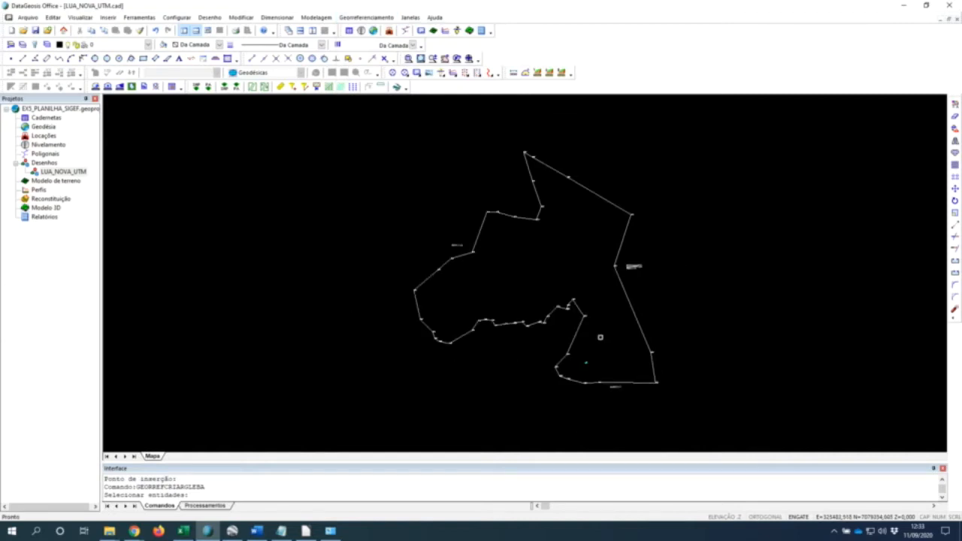
click(698, 415)
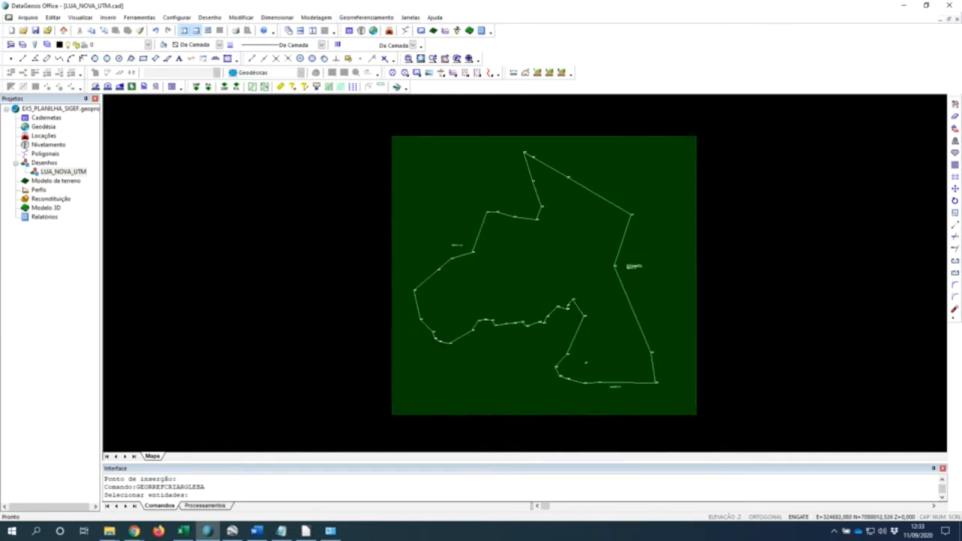
click(385, 128)
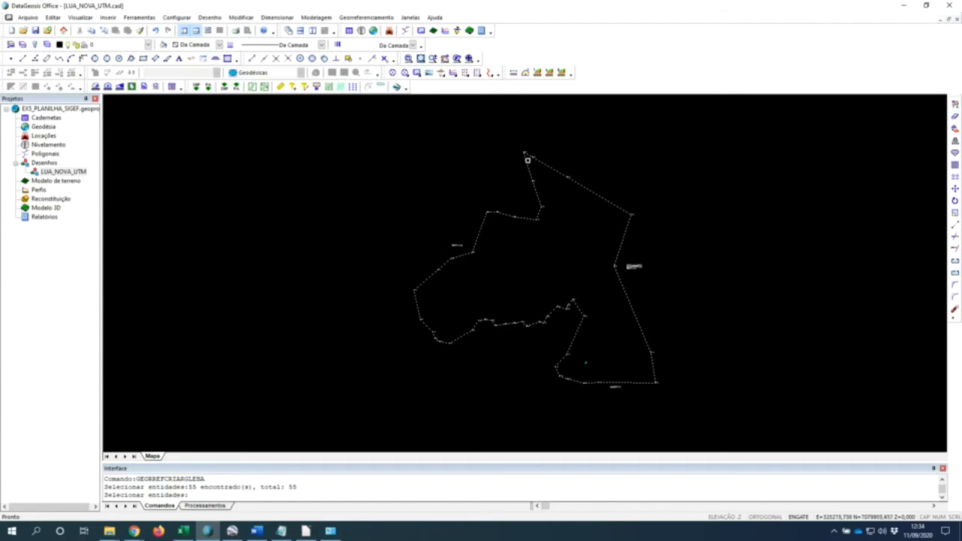
Step: Examine the selected boundary's vertices around the northern corner, including BZ26, MB10, BM20 and BZ25
scroll(524, 150, up, 2)
scroll(525, 151, up, 3)
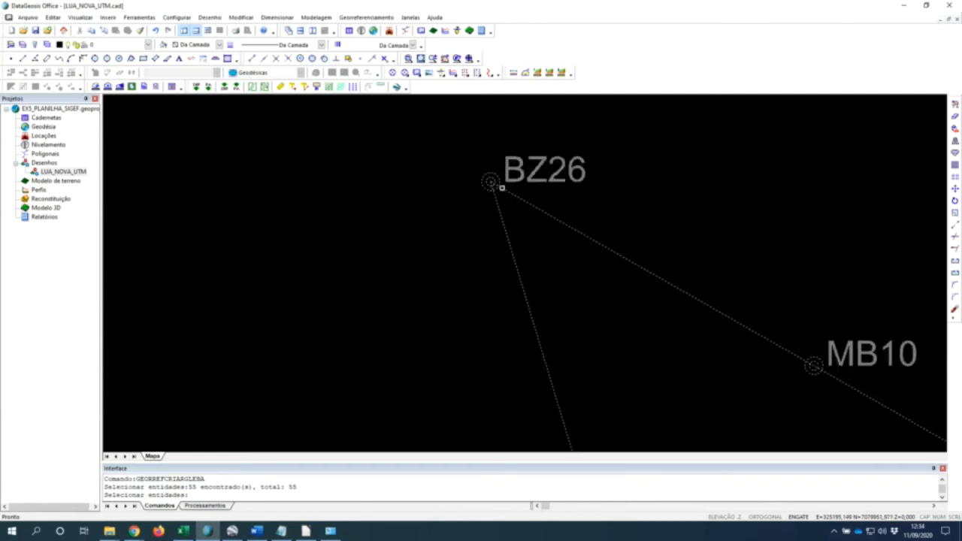
mouse_move(779, 403)
mouse_down()
mouse_move(567, 313)
mouse_move(334, 188)
mouse_up()
mouse_move(692, 384)
mouse_down()
mouse_move(453, 193)
mouse_move(190, 67)
mouse_up()
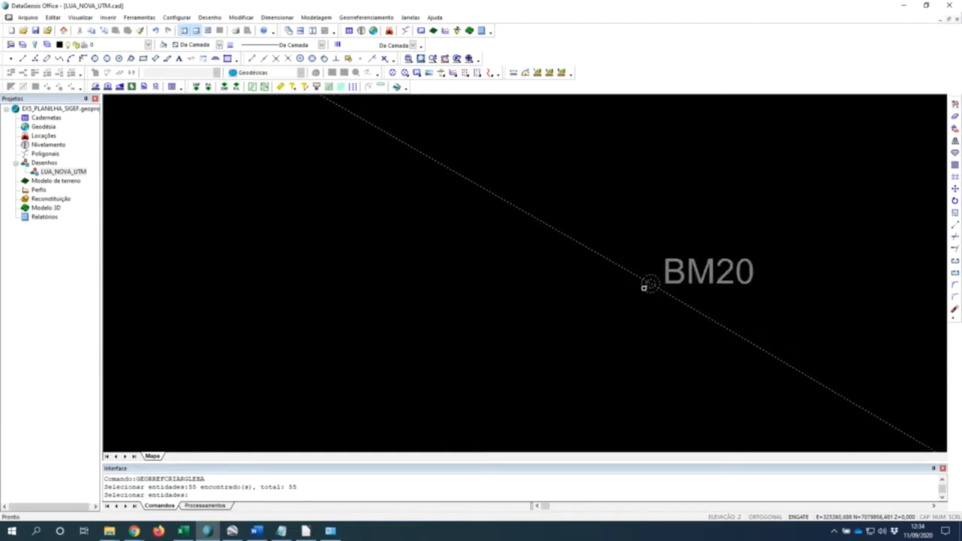
scroll(649, 286, down, 3)
scroll(473, 307, up, 5)
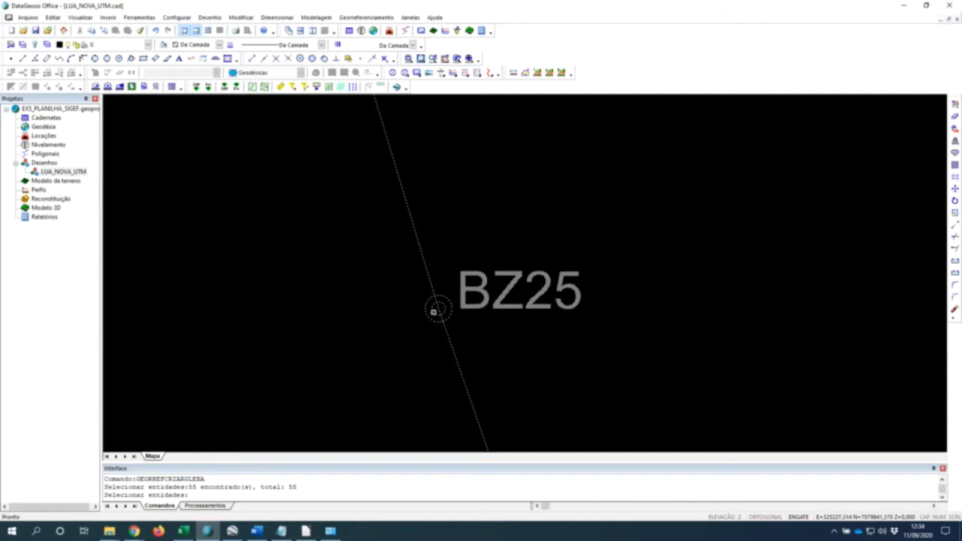
scroll(439, 308, down, 1)
scroll(439, 309, down, 5)
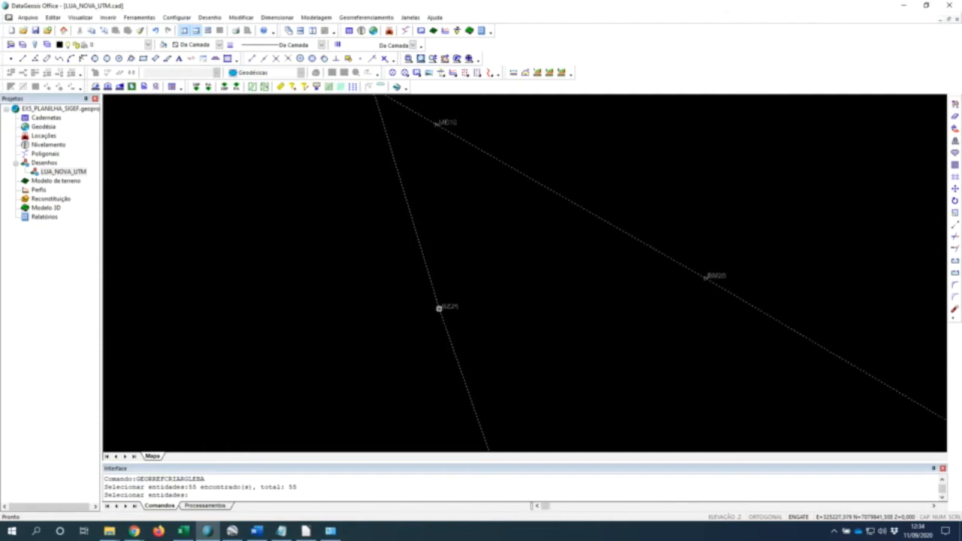
mouse_move(567, 369)
mouse_down()
mouse_move(585, 311)
mouse_move(632, 230)
mouse_up()
scroll(607, 260, down, 3)
drag(602, 322, 511, 275)
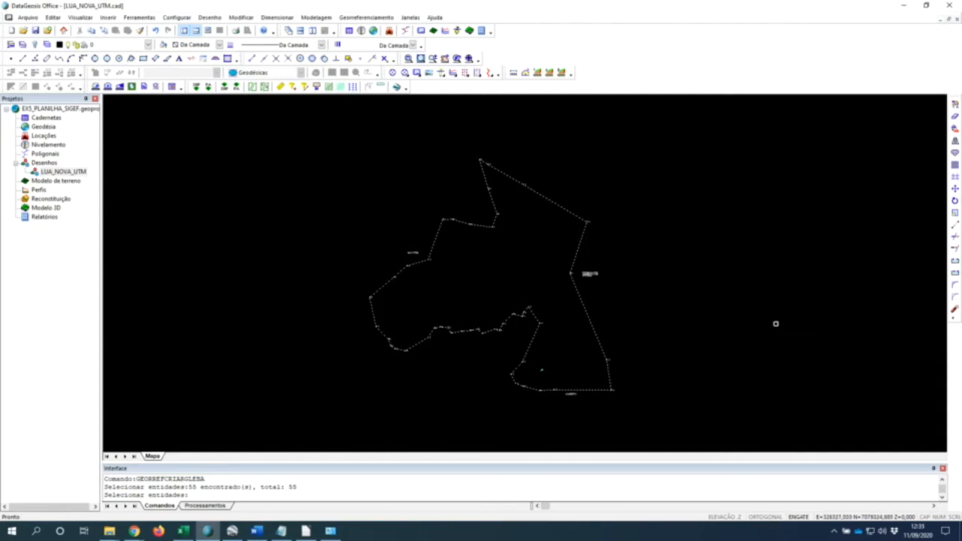
Step: Accept the boundary selection, pick a point inside the polygon and name the gleba PARCELA 001
key(Return)
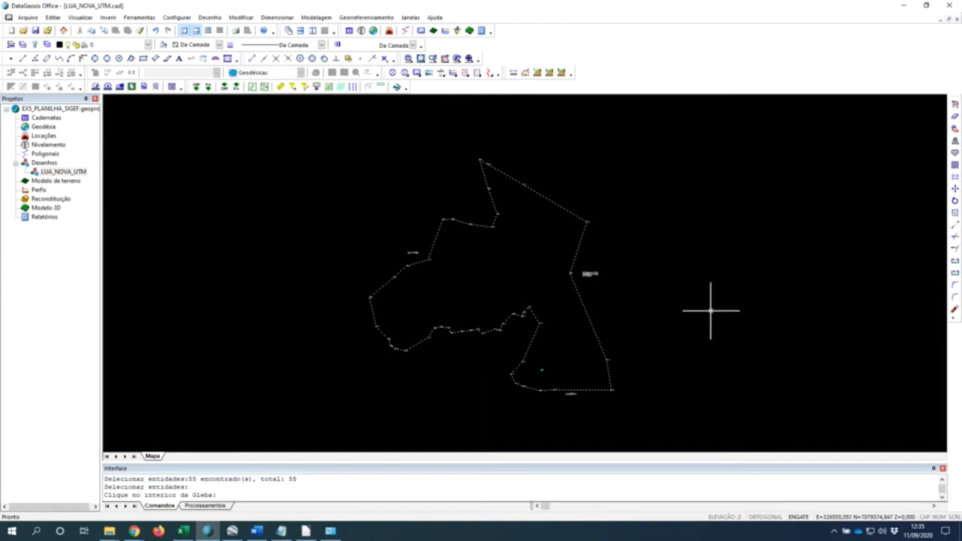
click(509, 275)
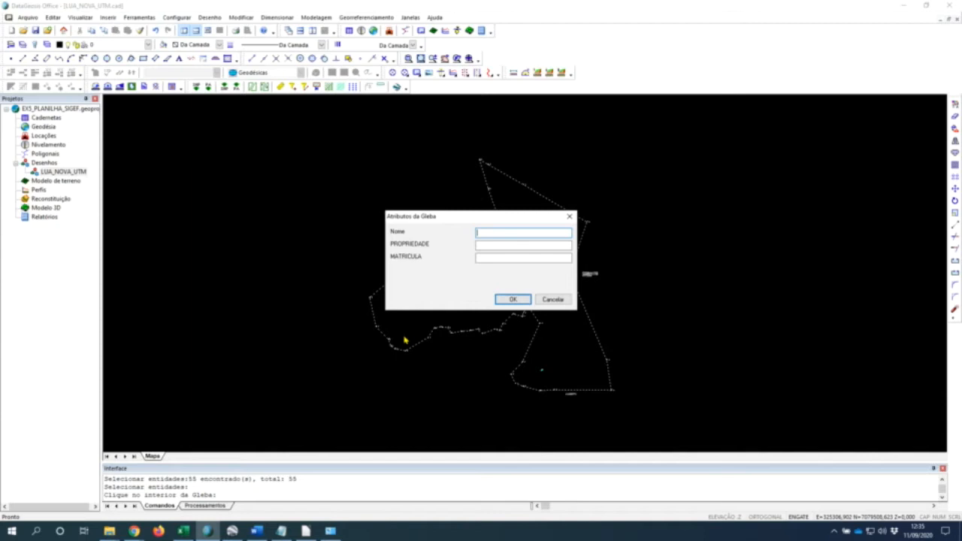
text(lua n)
key(BackSpace)
key(BackSpace)
key(BackSpace)
key(BackSpace)
key(BackSpace)
text(PARCELA 1)
key(BackSpace)
key(BackSpace)
key(BackSpace)
key(BackSpace)
key(BackSpace)
key(BackSpace)
text(TE)
text( 1)
key(BackSpace)
key(BackSpace)
key(BackSpace)
key(BackSpace)
text(CELA (01)
Step: Set the gleba's property to FAZENDA LUA NOVA and its matrícula to 2571, and create it
text(FAZENDA LUA)
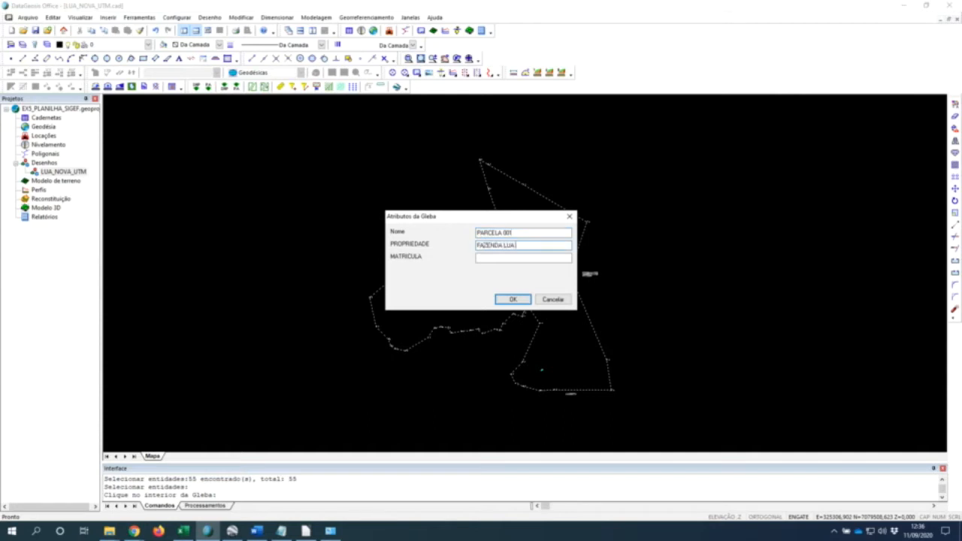
text( NOVA)
text(2571)
double_click(487, 259)
click(513, 257)
click(515, 301)
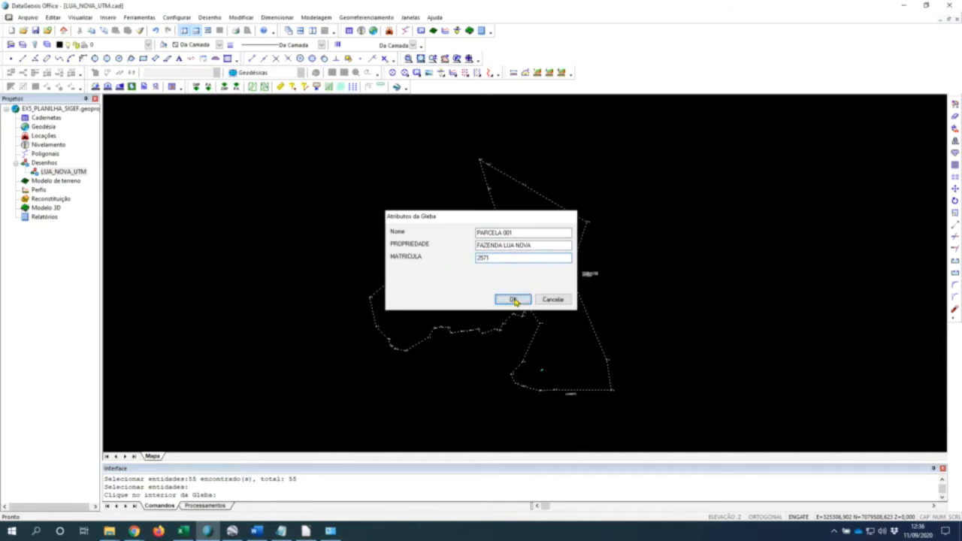
Step: Check the new parcel label in the drawing and open PARCELA 001 for editing in the gleba manager
scroll(486, 268, up, 3)
scroll(463, 254, up, 4)
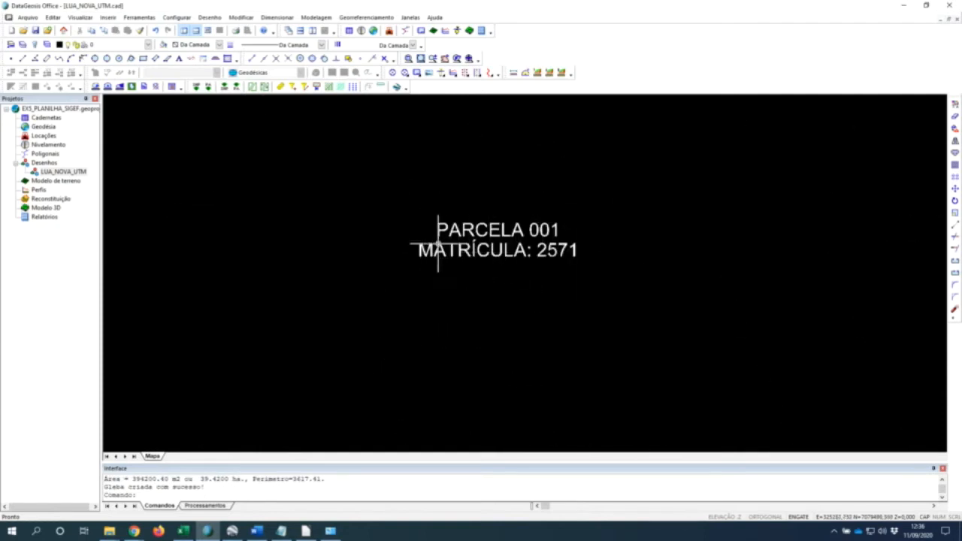
scroll(571, 256, down, 5)
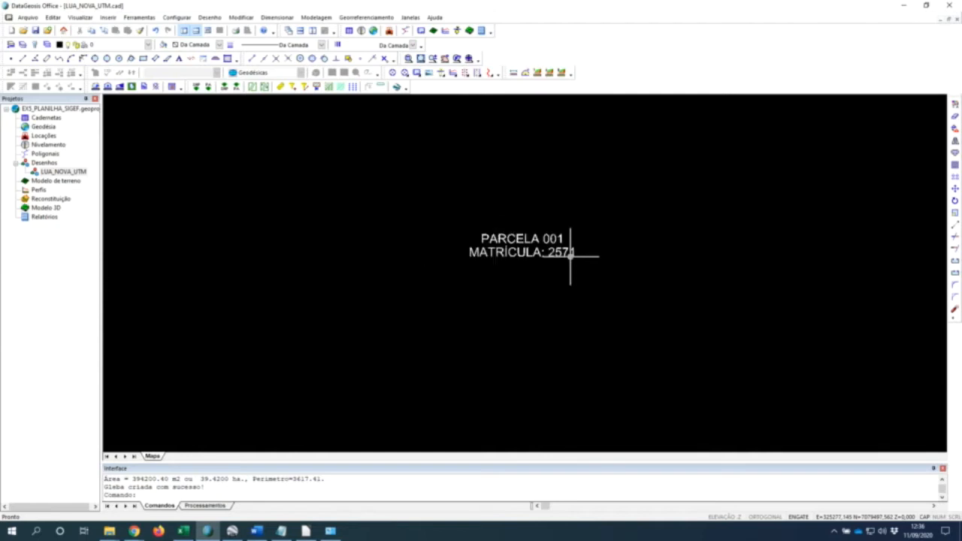
scroll(596, 281, down, 2)
drag(606, 269, 541, 269)
click(370, 21)
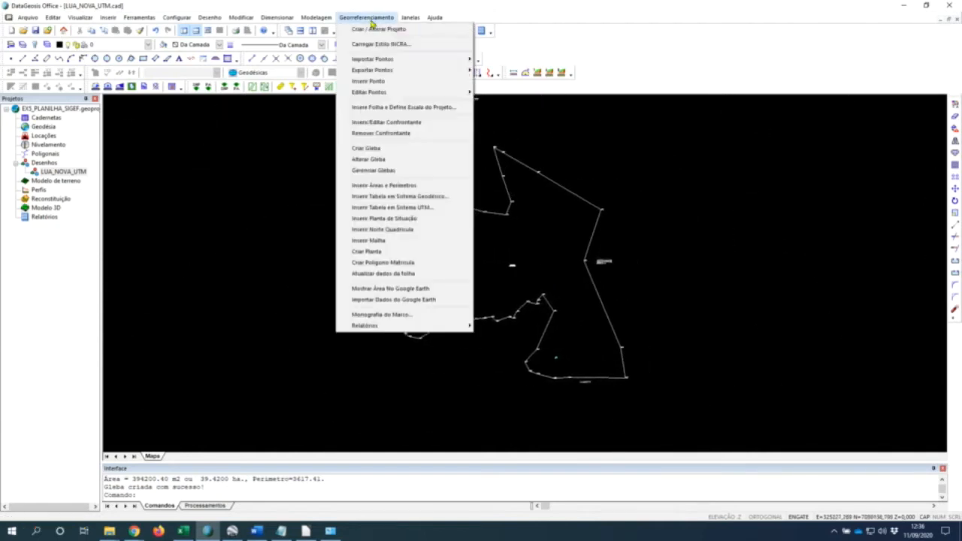
click(434, 172)
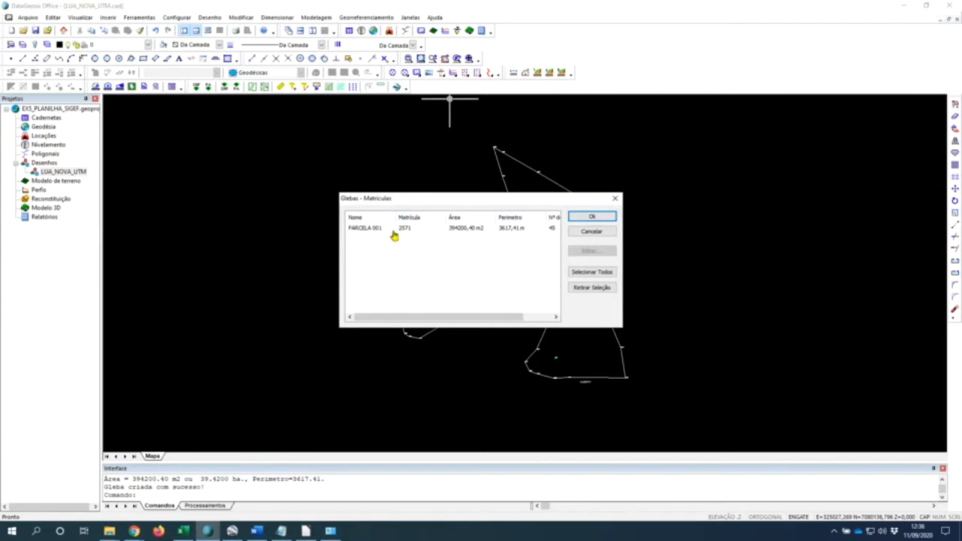
click(382, 230)
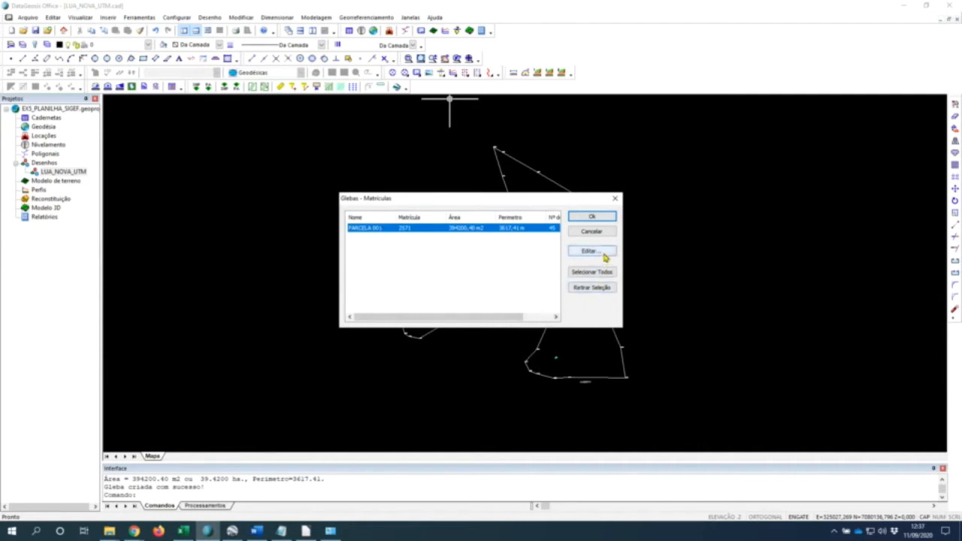
click(608, 252)
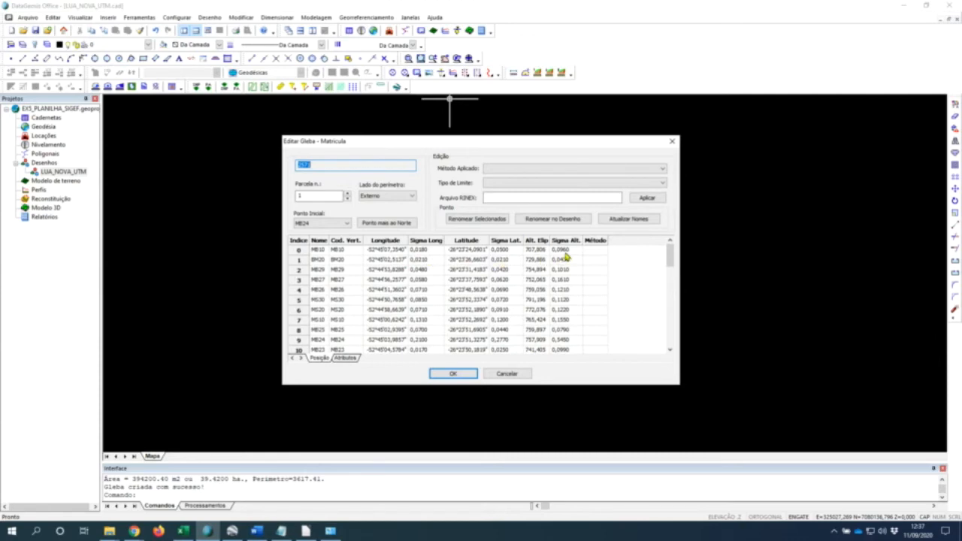
Step: Examine the parcel's vertex attributes, including boundary type, RINEX file, neighbouring property and river margin
click(319, 360)
click(345, 358)
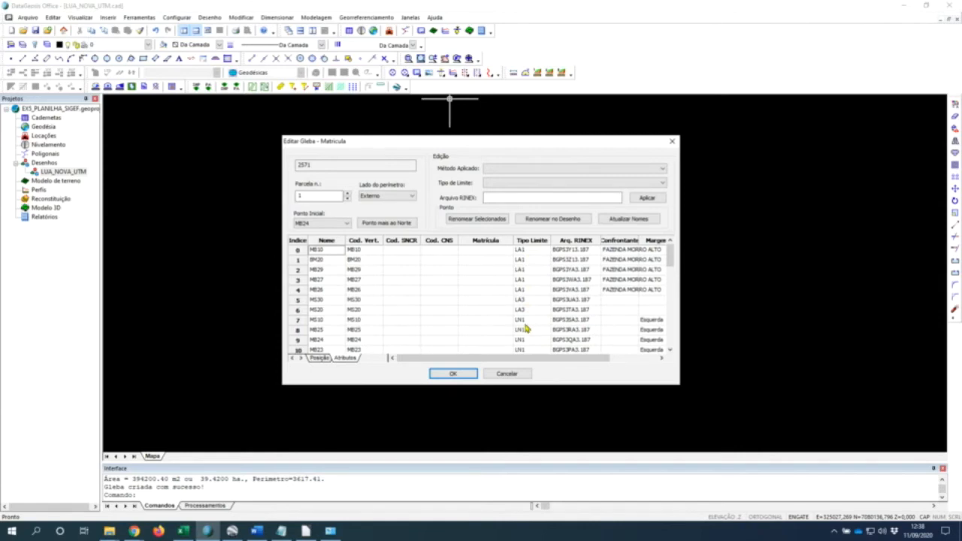
drag(539, 358, 594, 358)
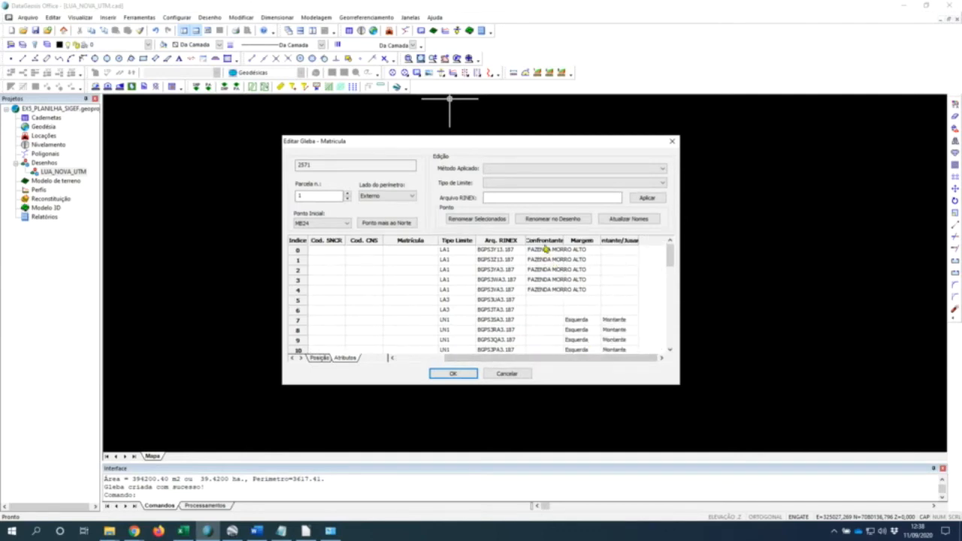
scroll(546, 295, down, 8)
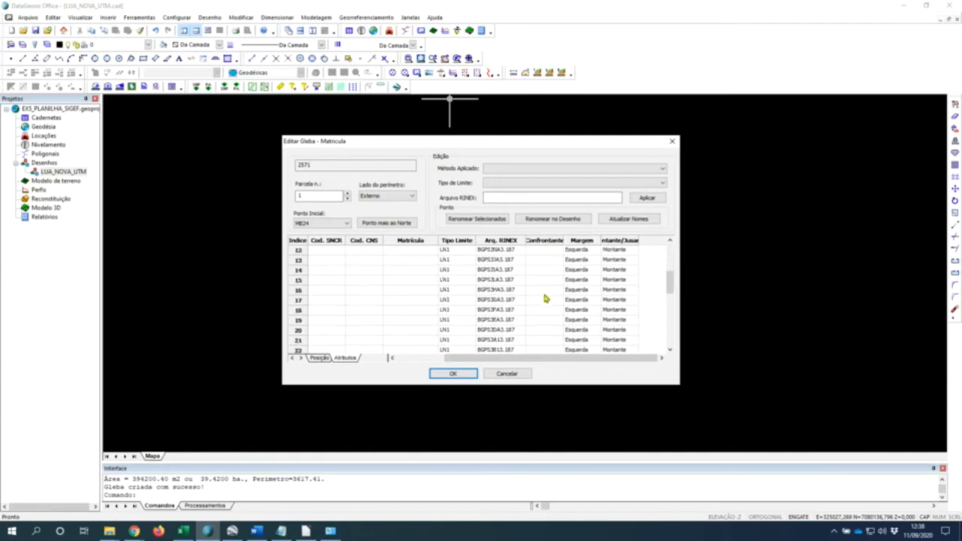
scroll(546, 299, up, 8)
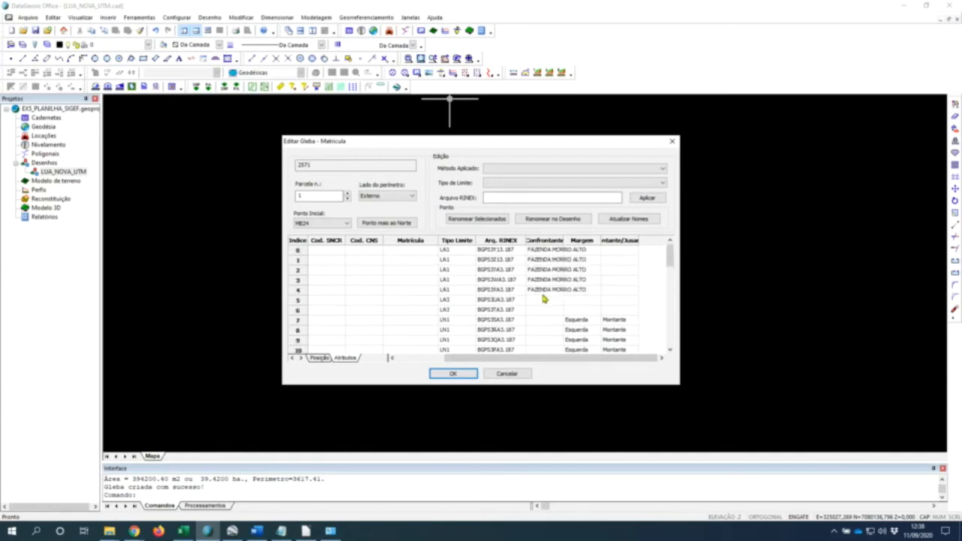
drag(537, 361, 480, 359)
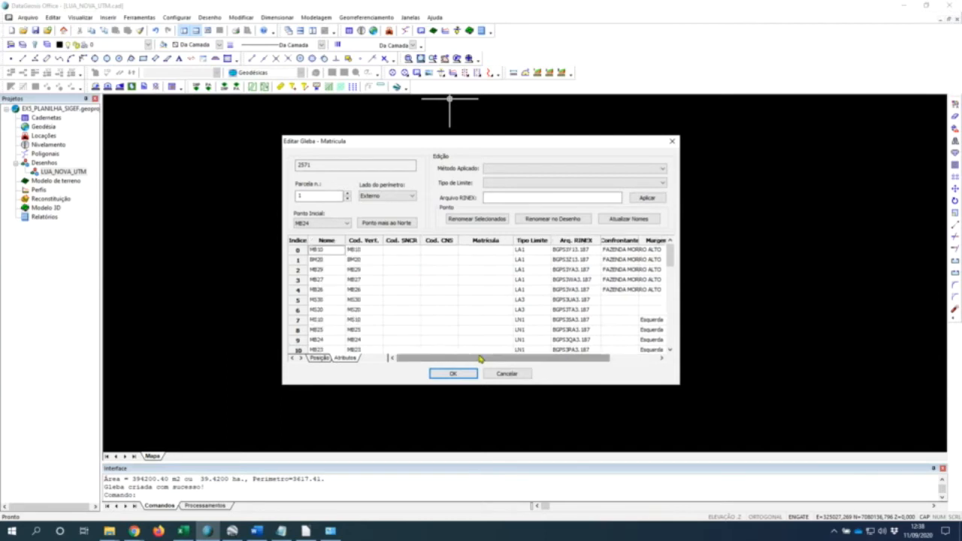
Step: Return to the vertex position table and make the northernmost point the start of the parcel
click(320, 358)
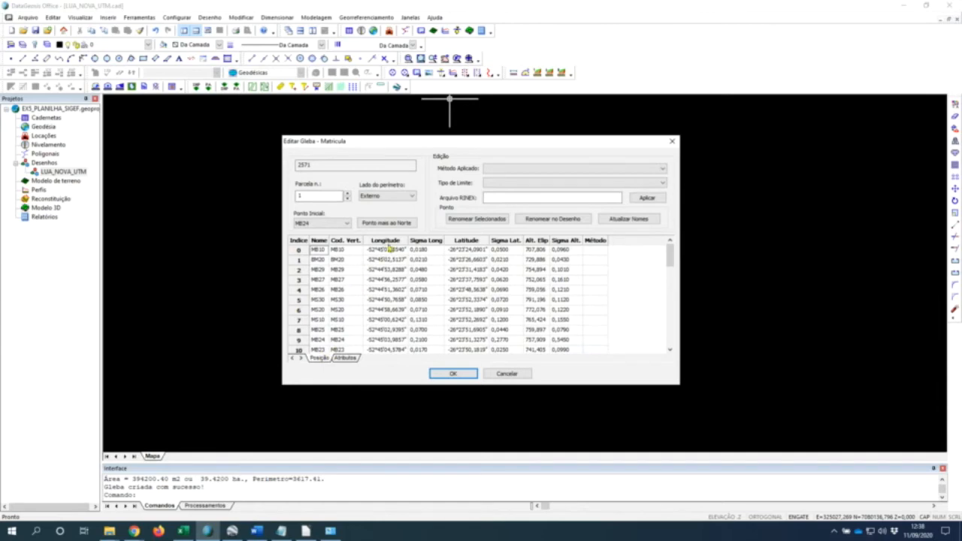
click(394, 231)
click(394, 230)
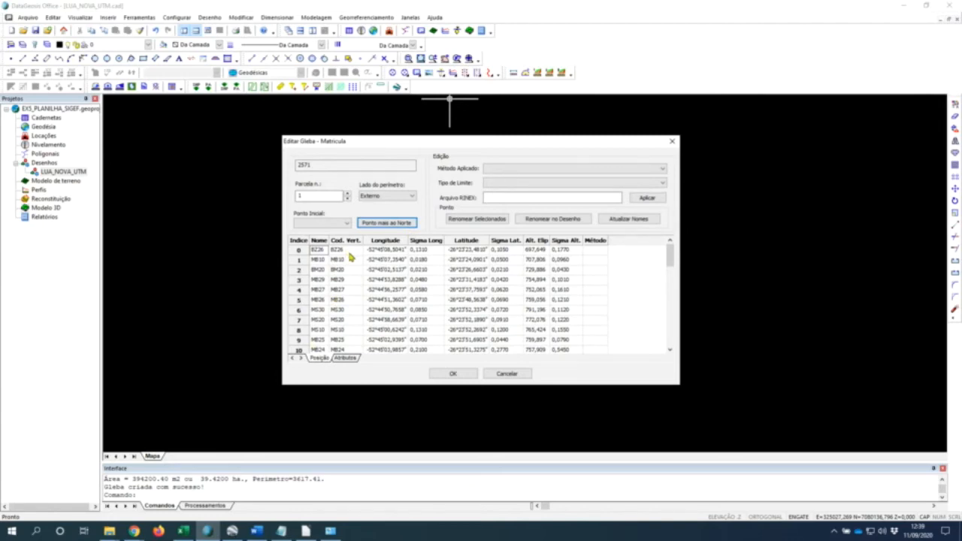
drag(504, 147, 533, 160)
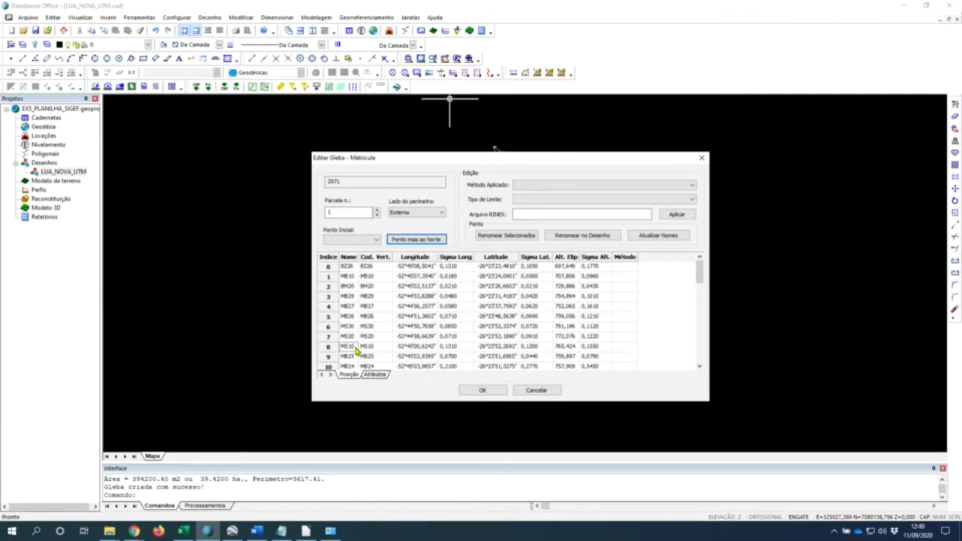
Step: Renumber the vertex codes from BZ26 through MS10 as type M - Marco, starting at number 0542
click(380, 267)
drag(380, 277, 388, 349)
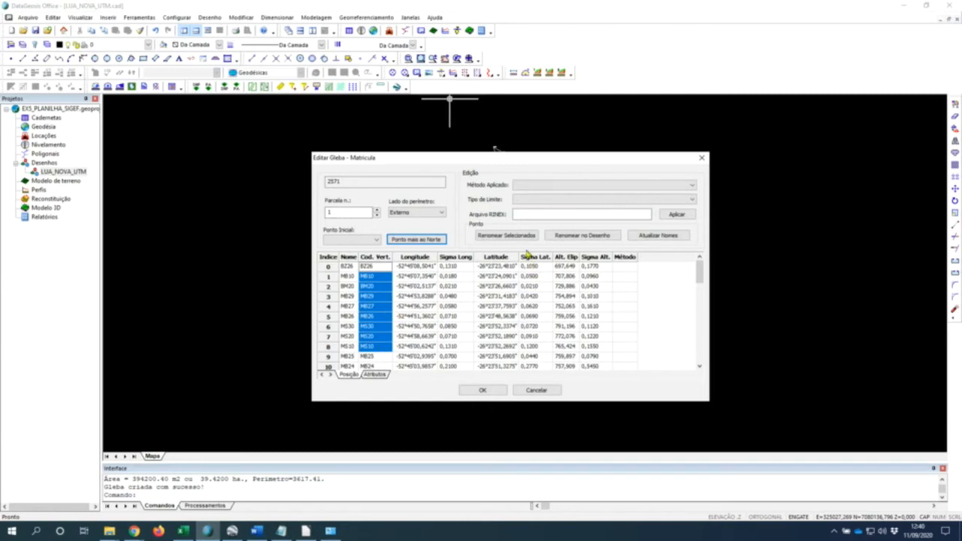
click(516, 239)
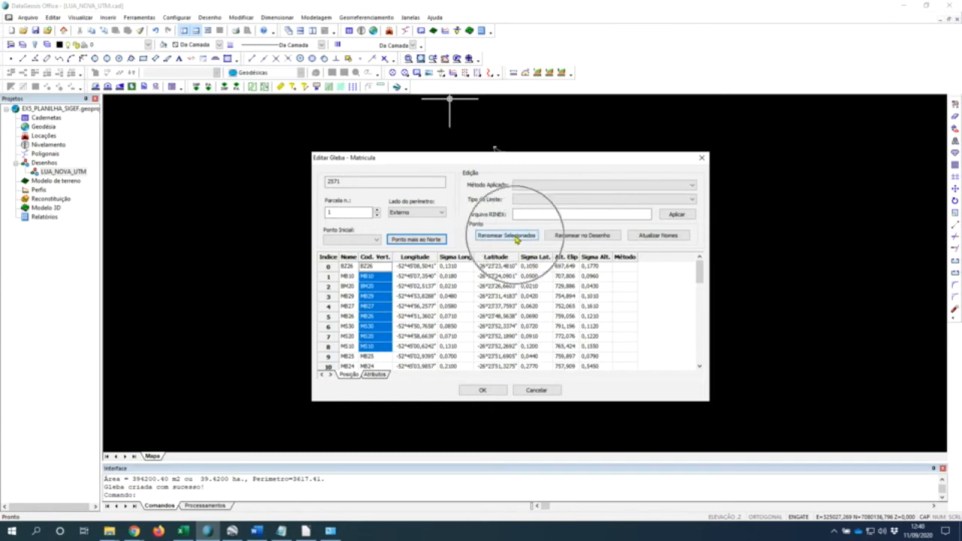
click(517, 239)
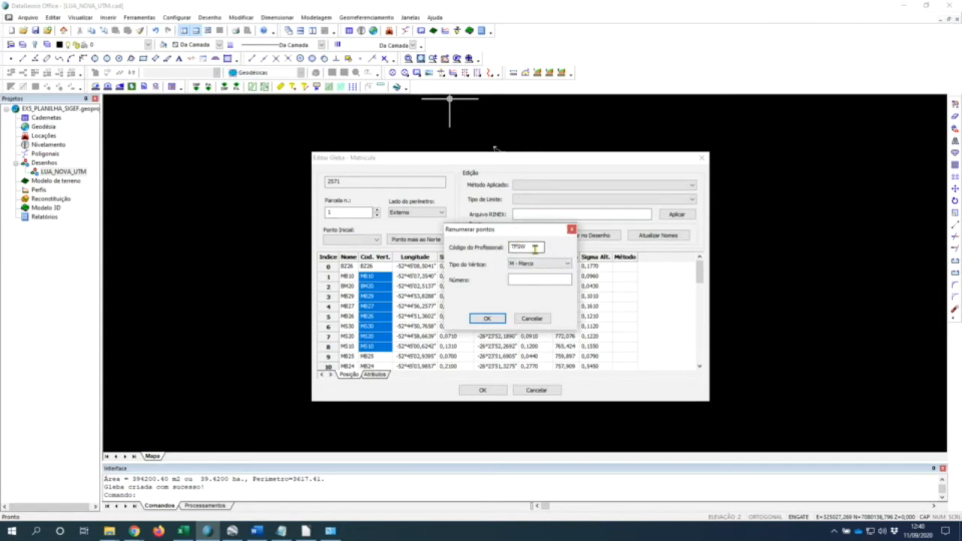
click(535, 249)
click(535, 249)
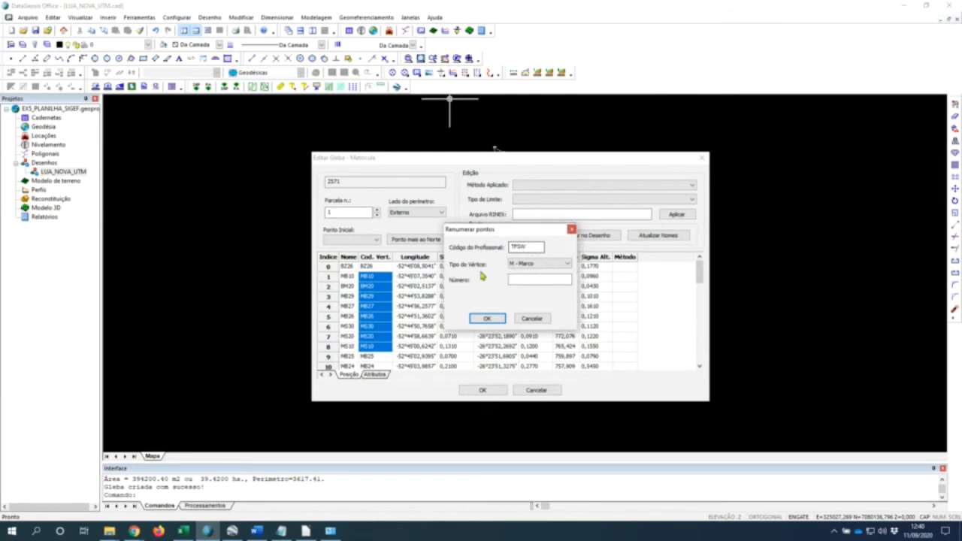
click(549, 265)
click(519, 273)
click(519, 281)
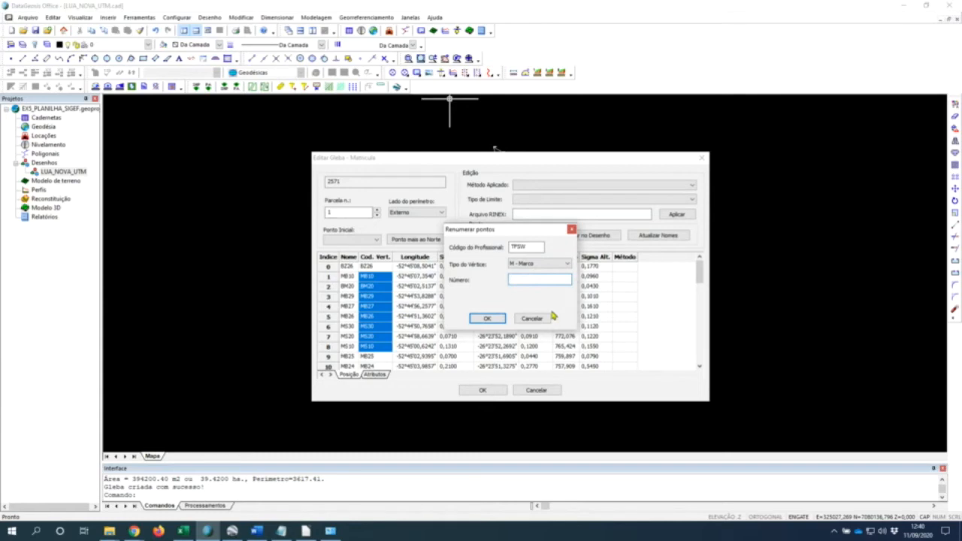
text(0542)
click(500, 321)
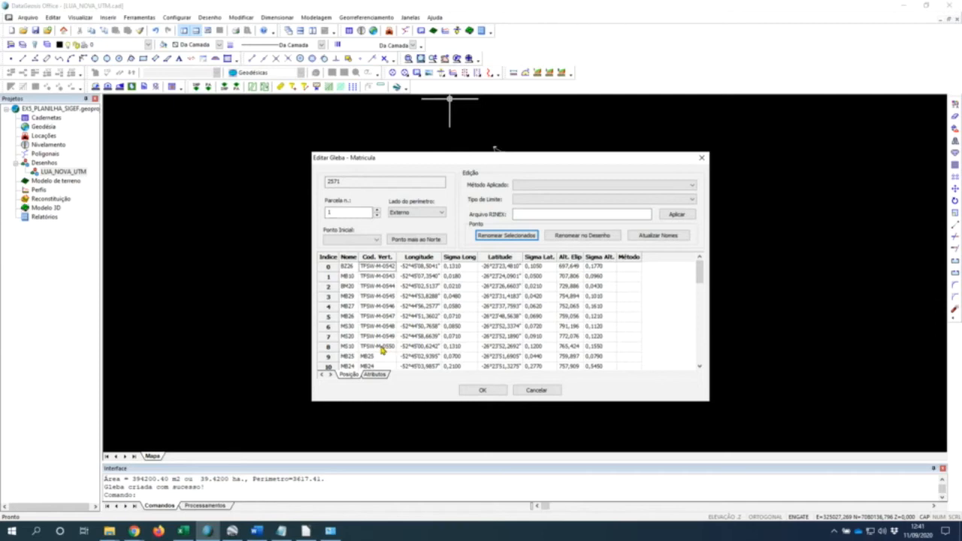
Step: Renumber the vertex codes from MB25 through BZ25 as type P - Ponto, starting at number 1365, and review the whole code list
scroll(391, 338, down, 2)
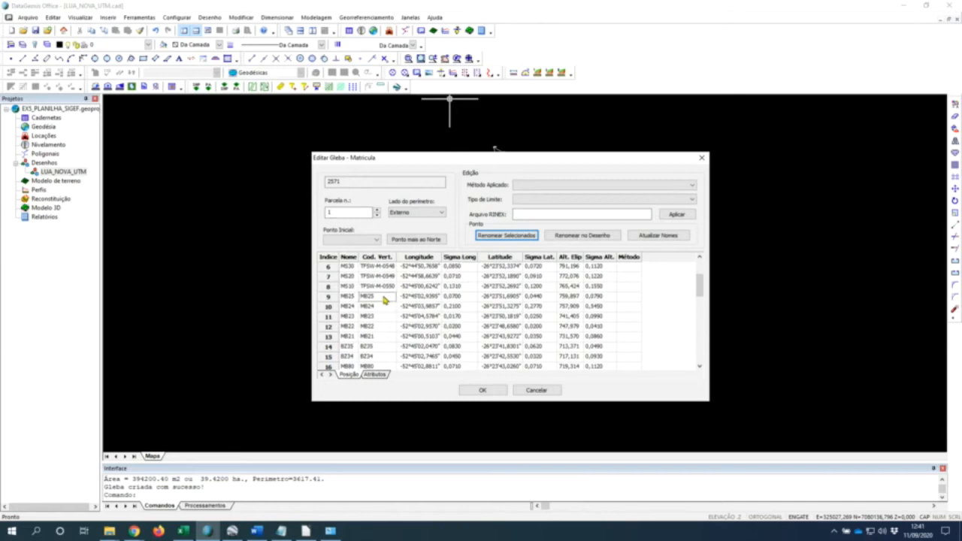
drag(389, 306, 388, 413)
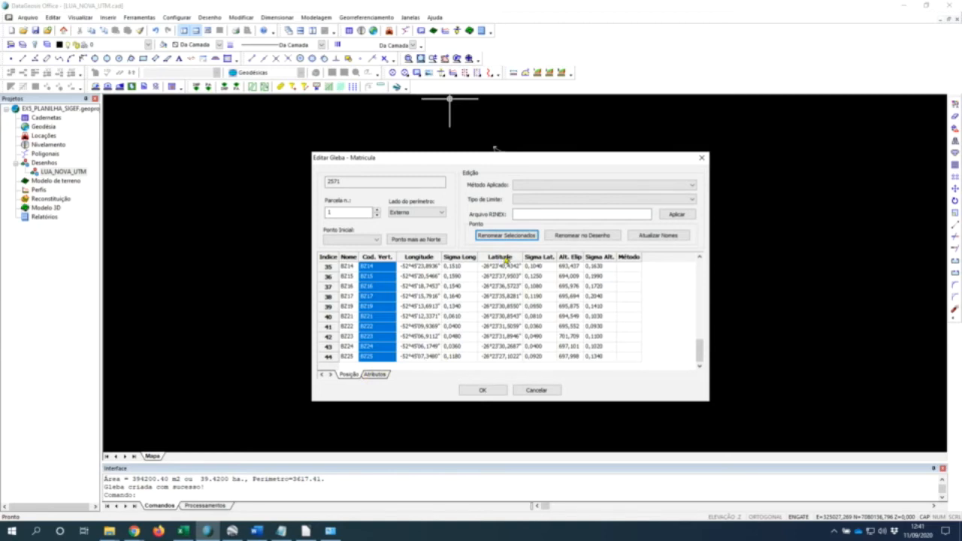
click(511, 237)
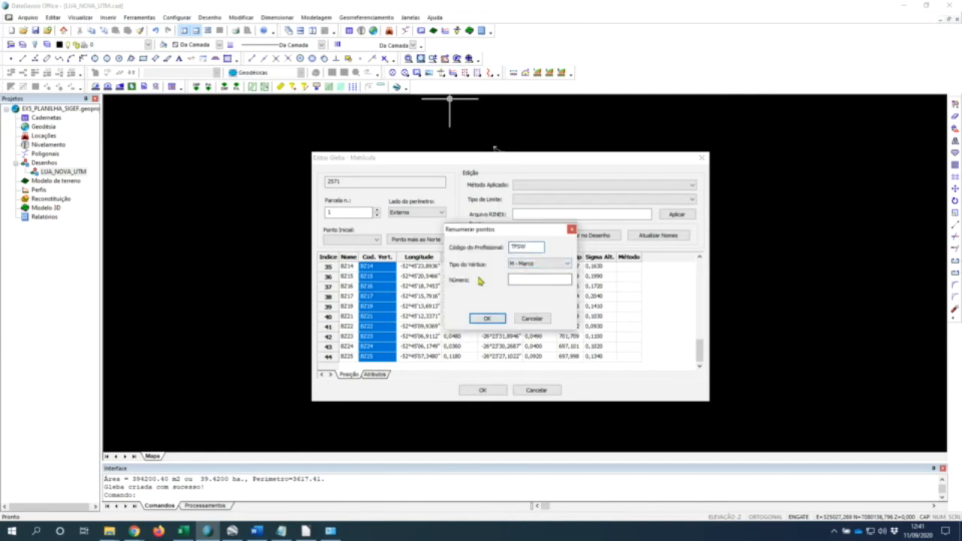
click(551, 264)
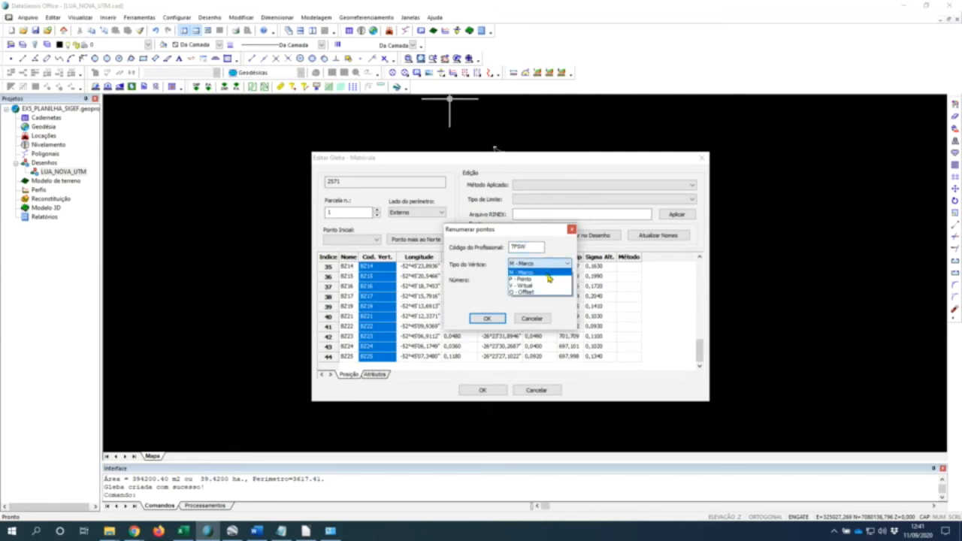
click(549, 279)
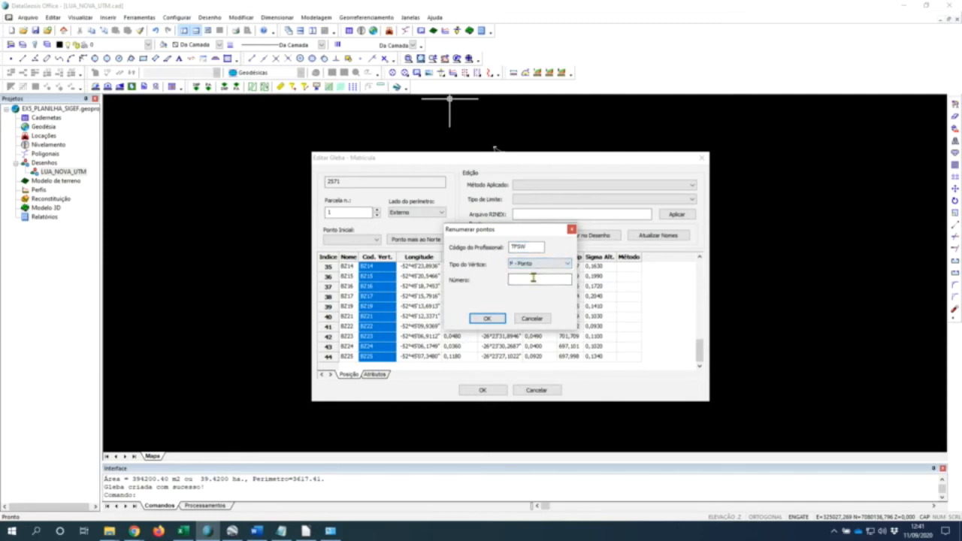
click(533, 279)
text(13)
text(1303)
click(488, 320)
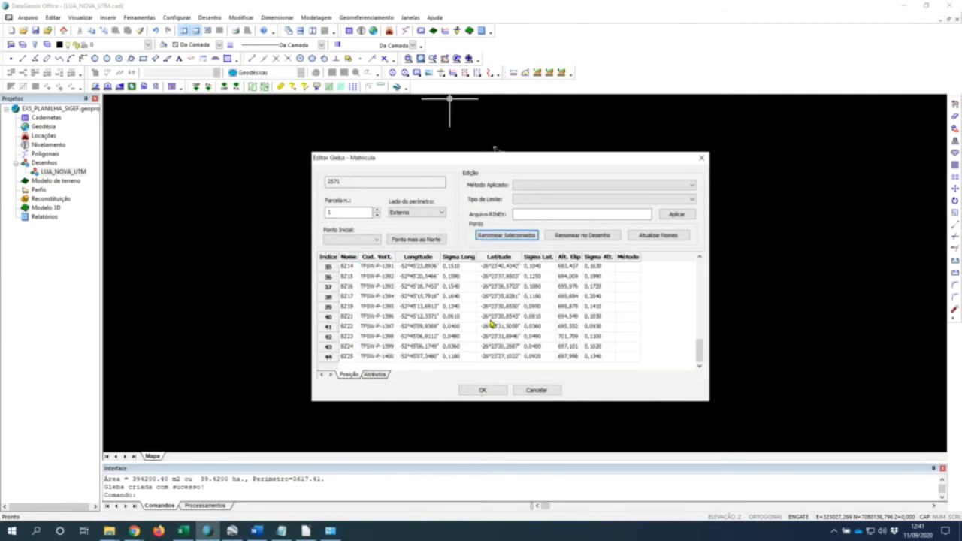
scroll(373, 331, up, 12)
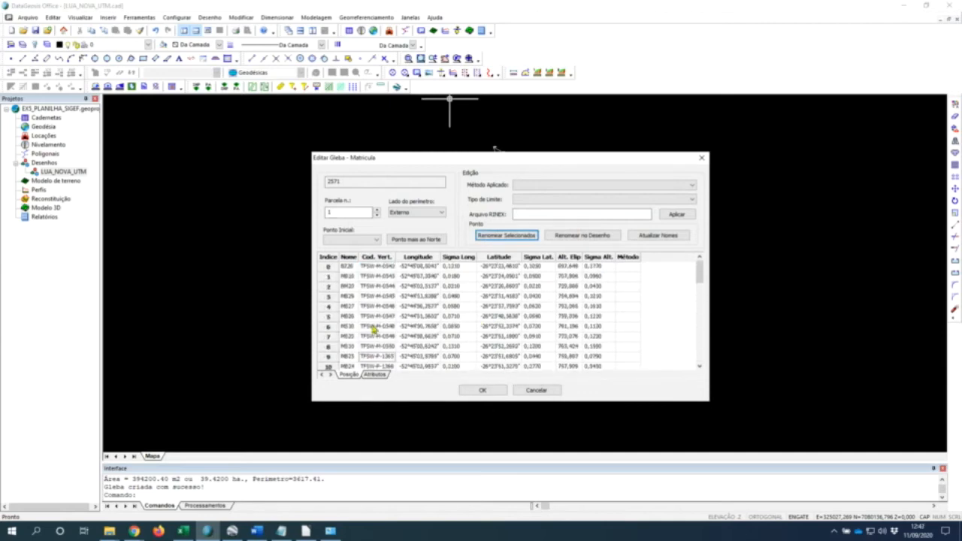
scroll(376, 330, down, 1)
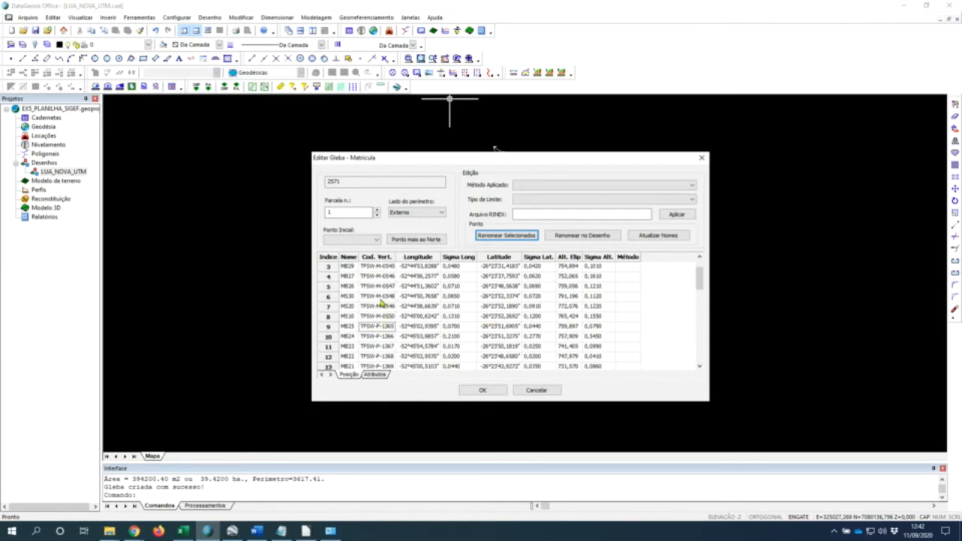
scroll(380, 302, down, 11)
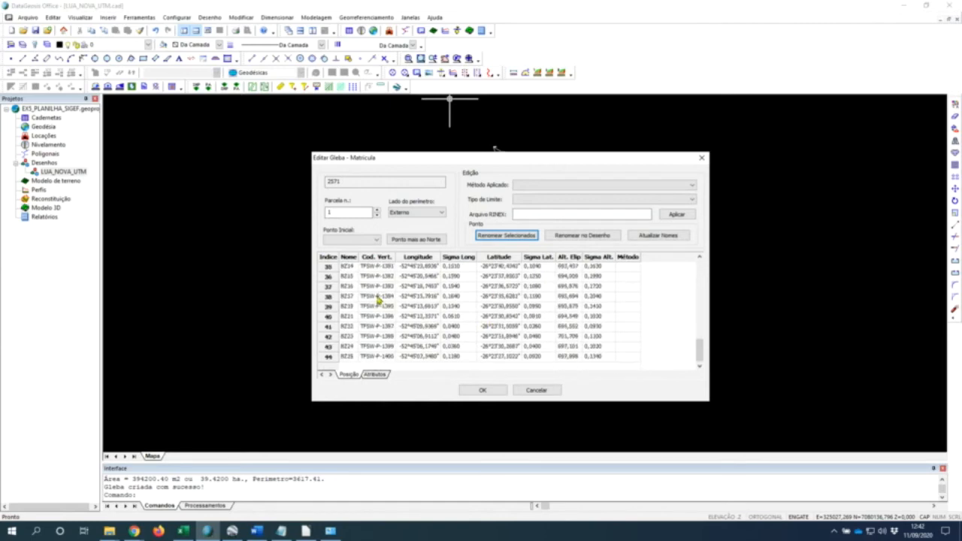
scroll(375, 297, up, 12)
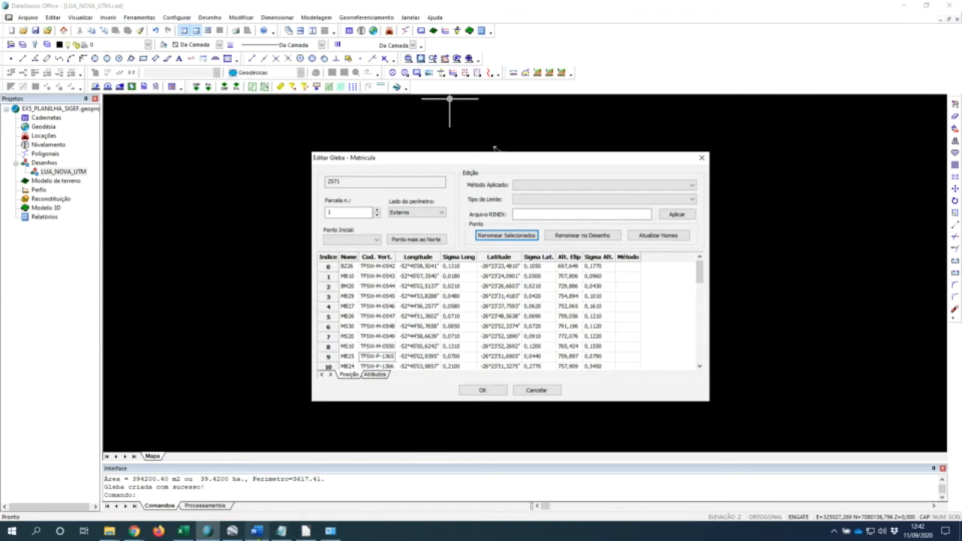
Step: Switch to the GNSS Solutions report in Word and examine the occupation start times and durations of the surveyed points
click(256, 532)
scroll(849, 417, down, 5)
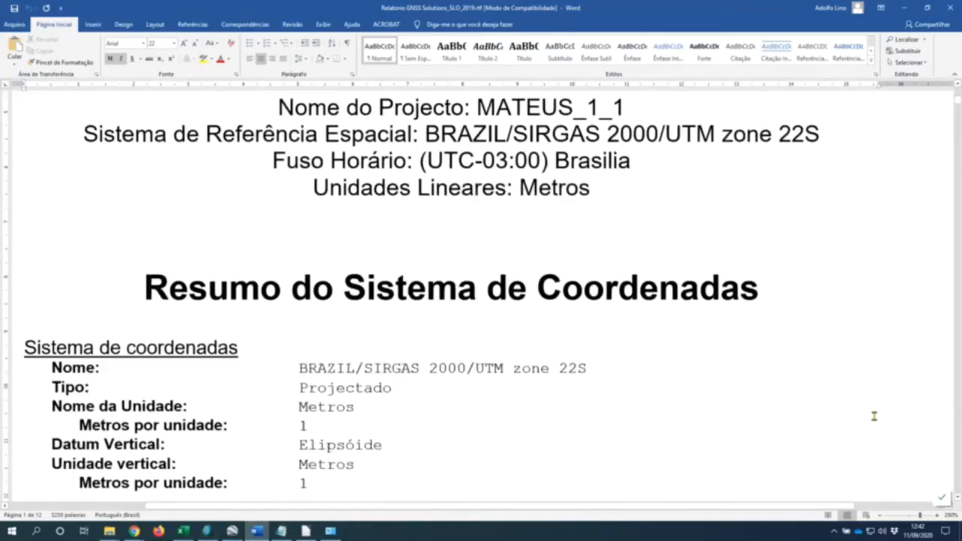
scroll(957, 442, down, 20)
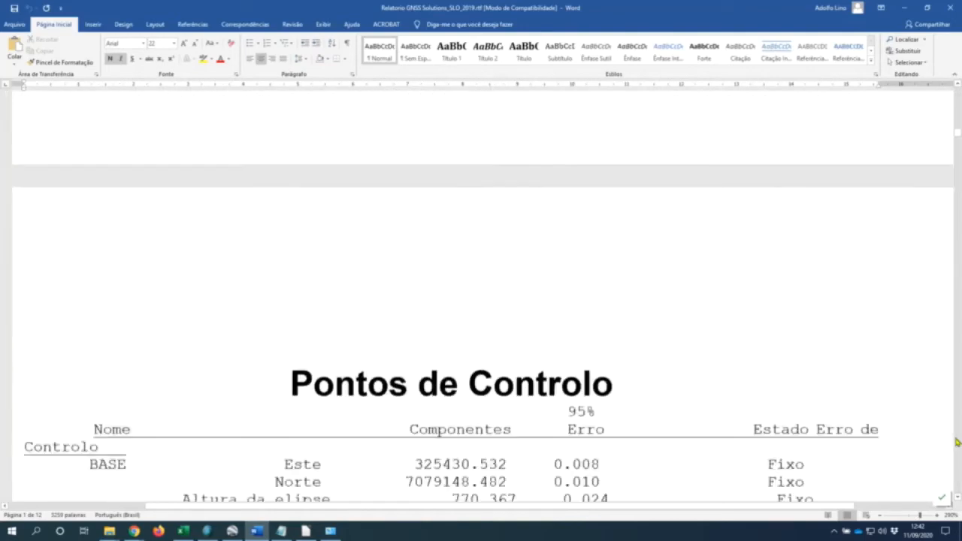
scroll(957, 442, down, 20)
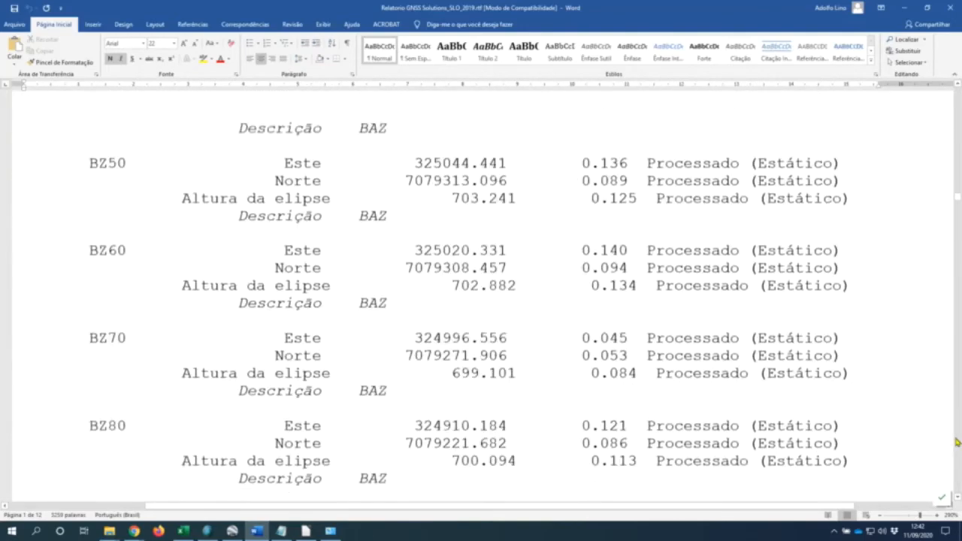
scroll(957, 442, down, 20)
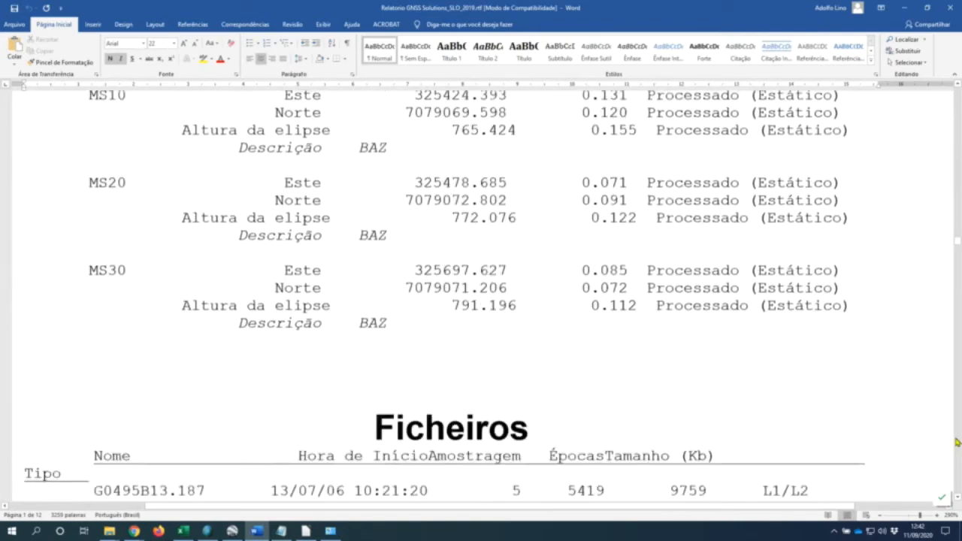
scroll(957, 442, down, 20)
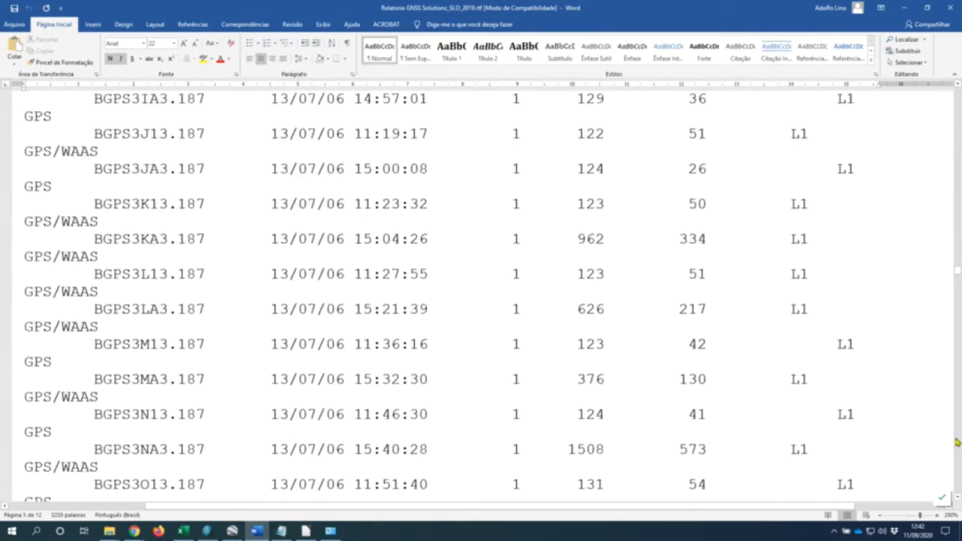
scroll(958, 442, down, 8)
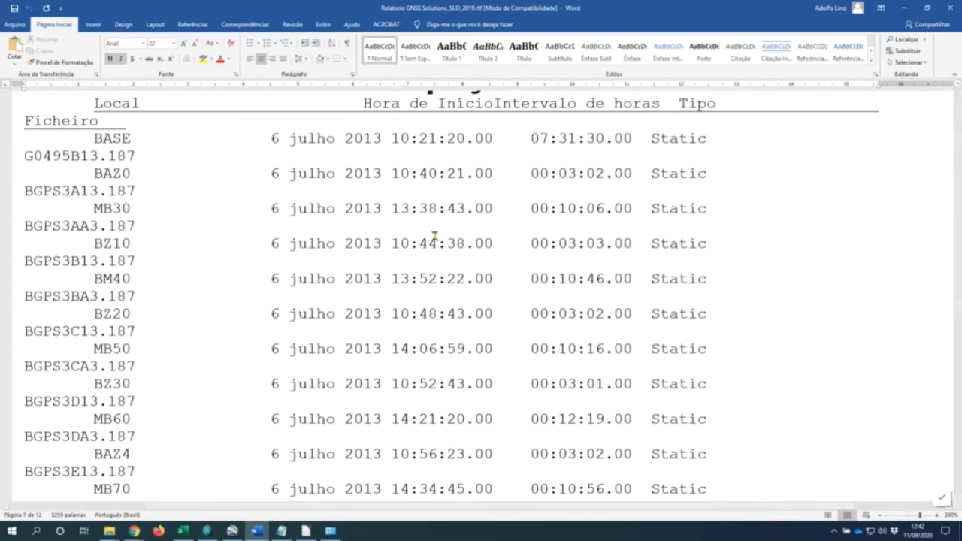
Step: Return to DataGeosis and set the applied method of all parcel vertices to PG2 = Relativo estático-rápido
key(alt+Tab)
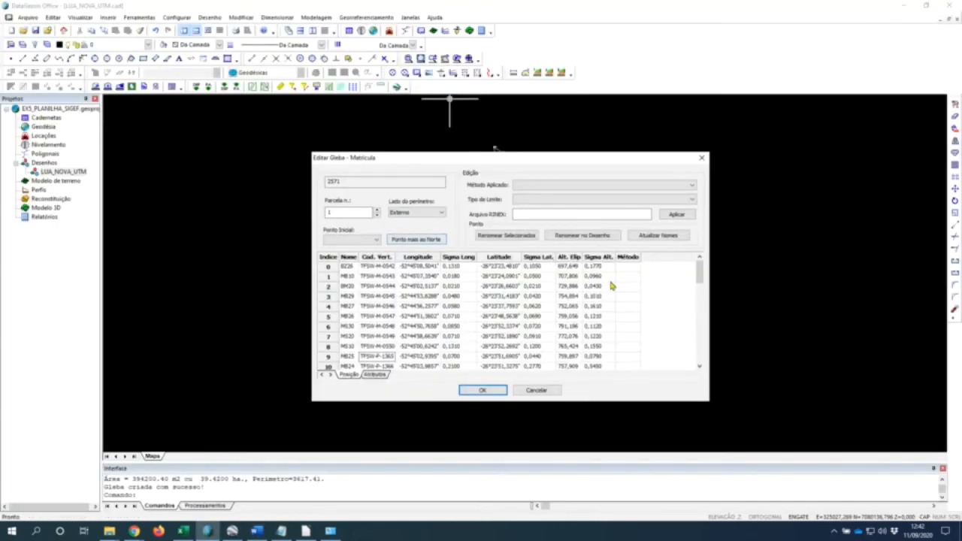
drag(627, 269, 627, 398)
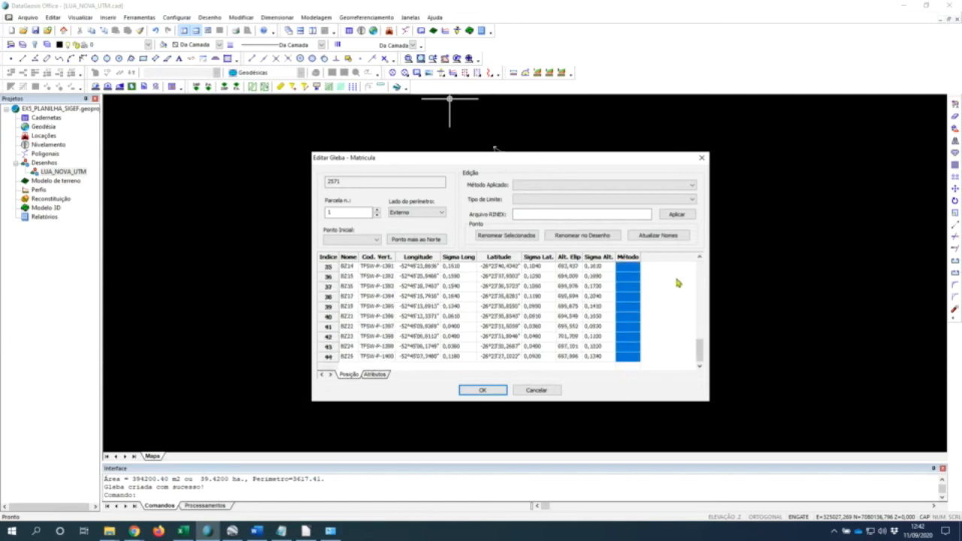
click(681, 185)
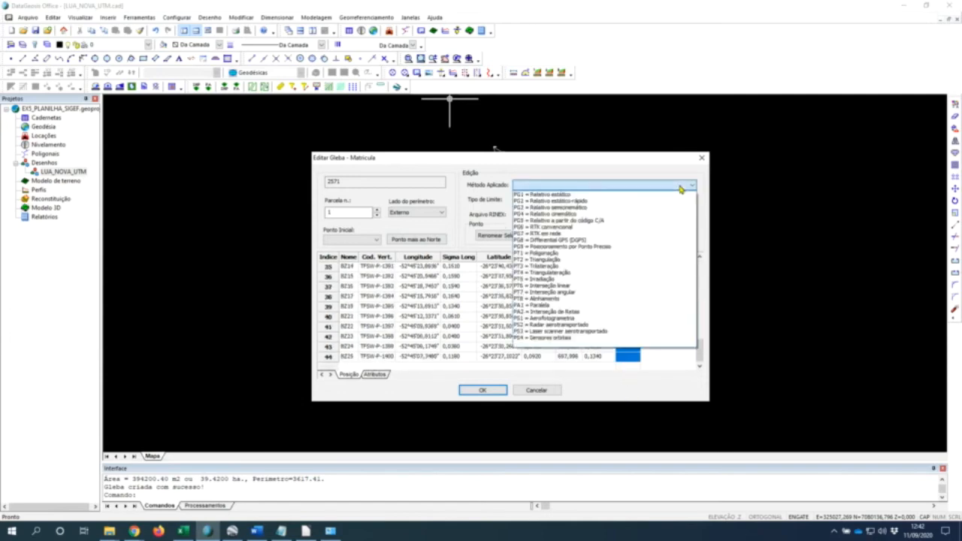
click(596, 207)
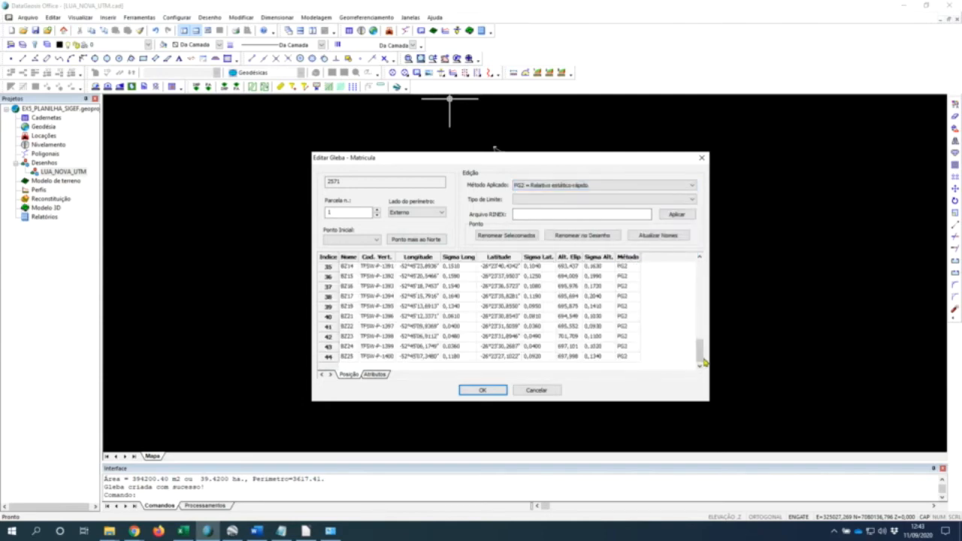
drag(700, 350, 700, 272)
click(623, 268)
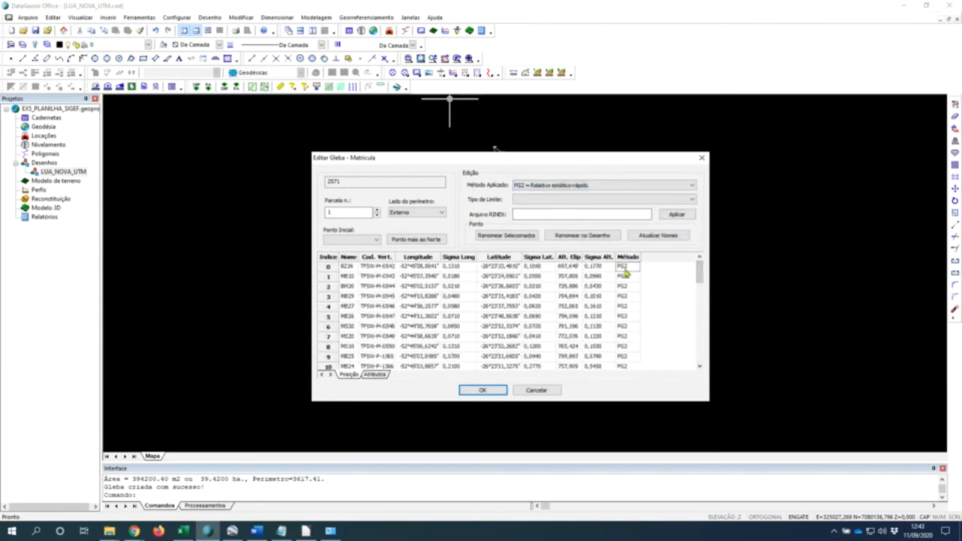
Step: Switch to the Word report and look through the occupation durations as far as point MB21
key(alt+Tab)
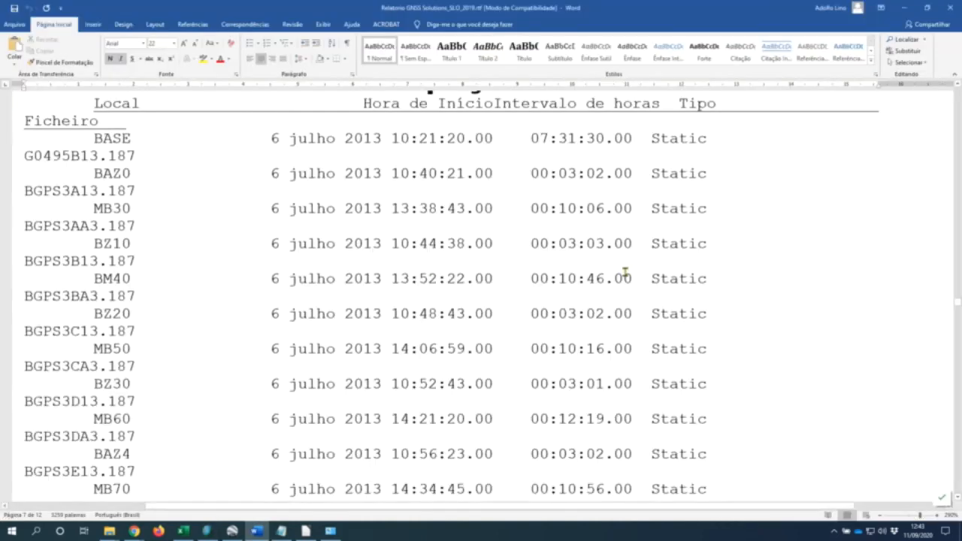
scroll(554, 278, down, 8)
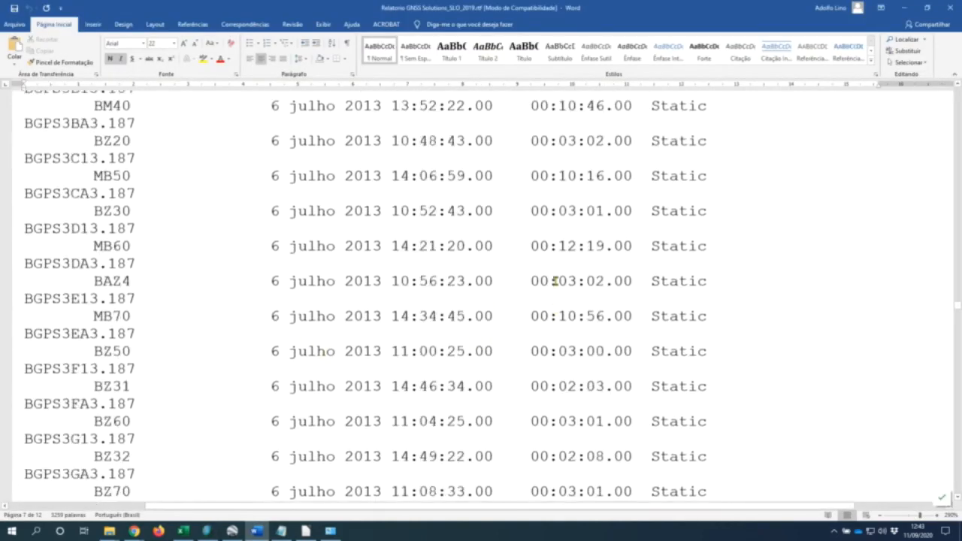
scroll(555, 281, down, 5)
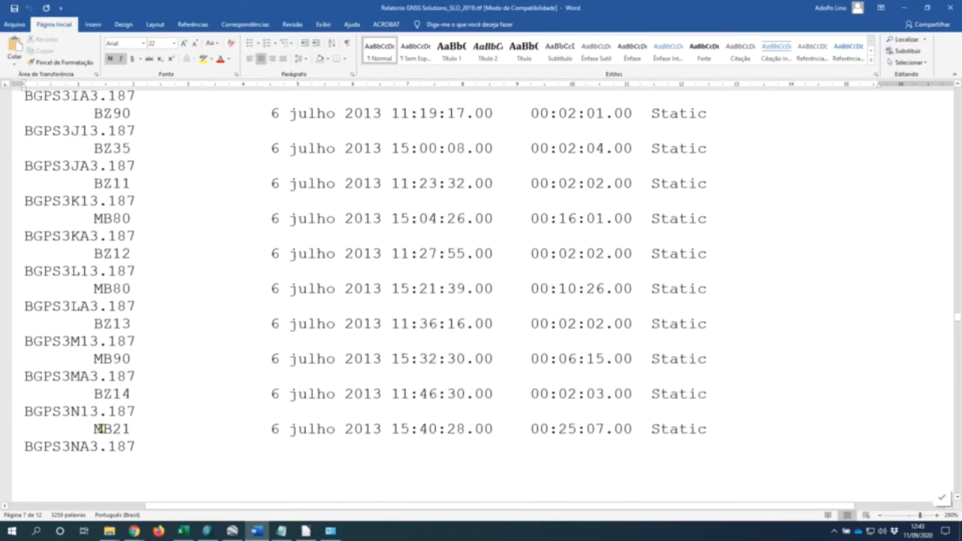
drag(95, 429, 133, 429)
Step: Return to the parcel's vertex table in DataGeosis and set the method of vertex MB21 to PG1 = Relativo estático
key(alt+Tab)
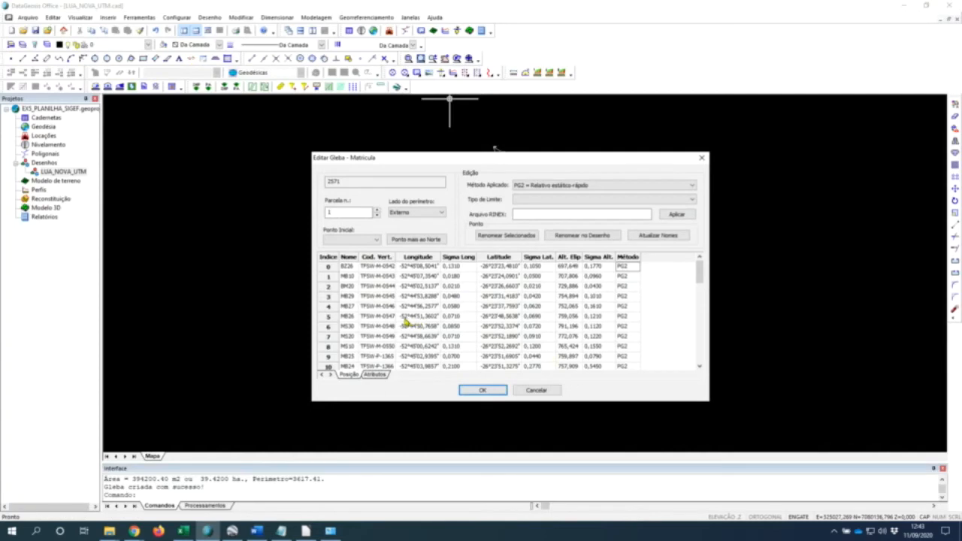
scroll(406, 322, down, 2)
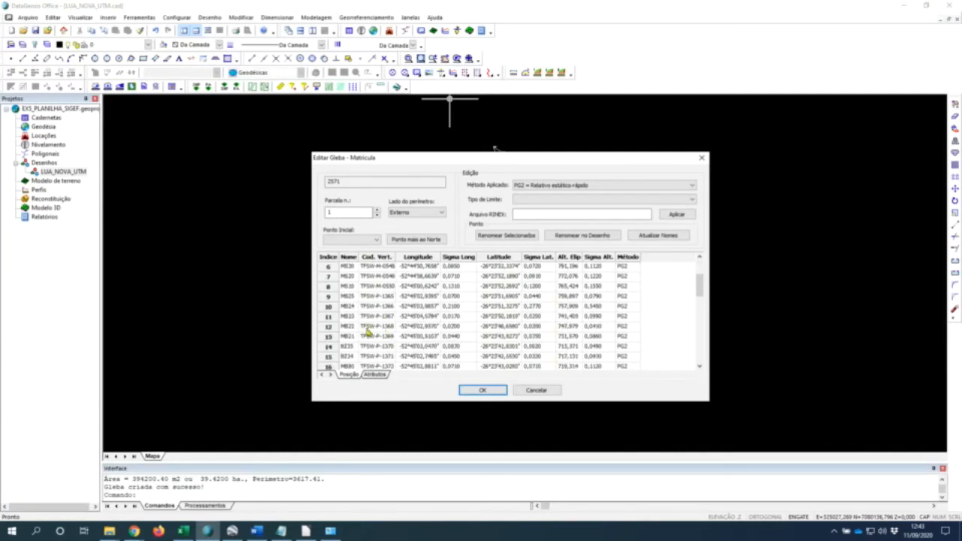
click(346, 337)
click(635, 338)
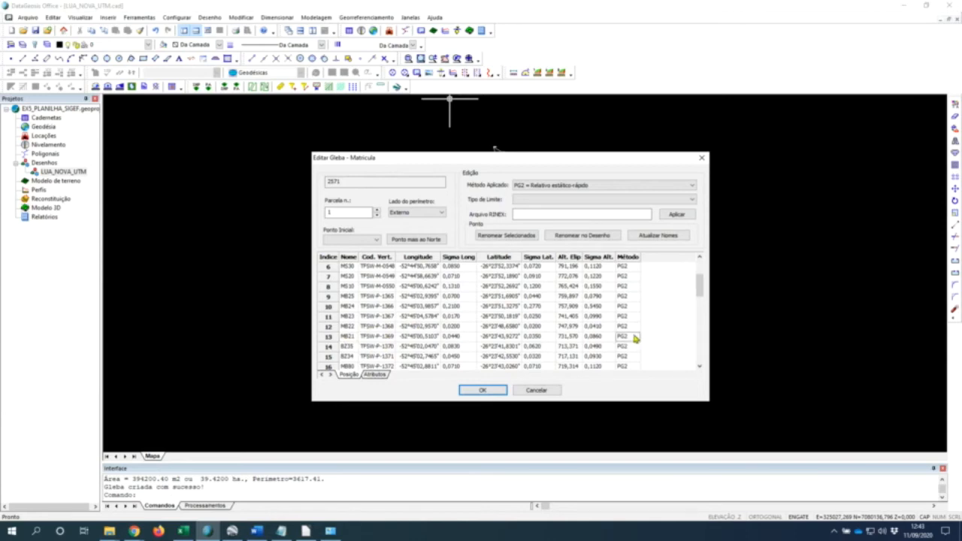
click(681, 187)
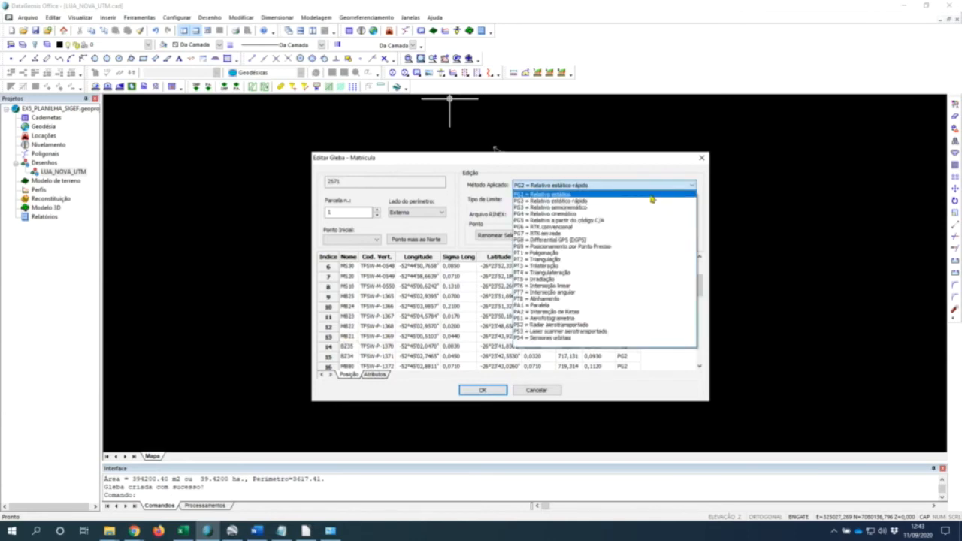
click(651, 196)
Step: Go back to the Word report and check the occupation durations of points MB23 and MB25
key(alt+Tab)
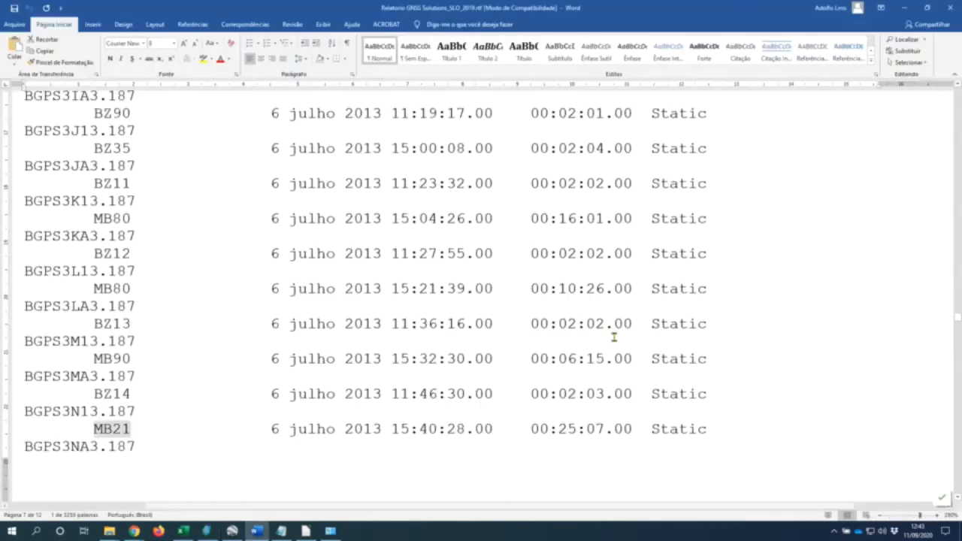
scroll(418, 289, down, 10)
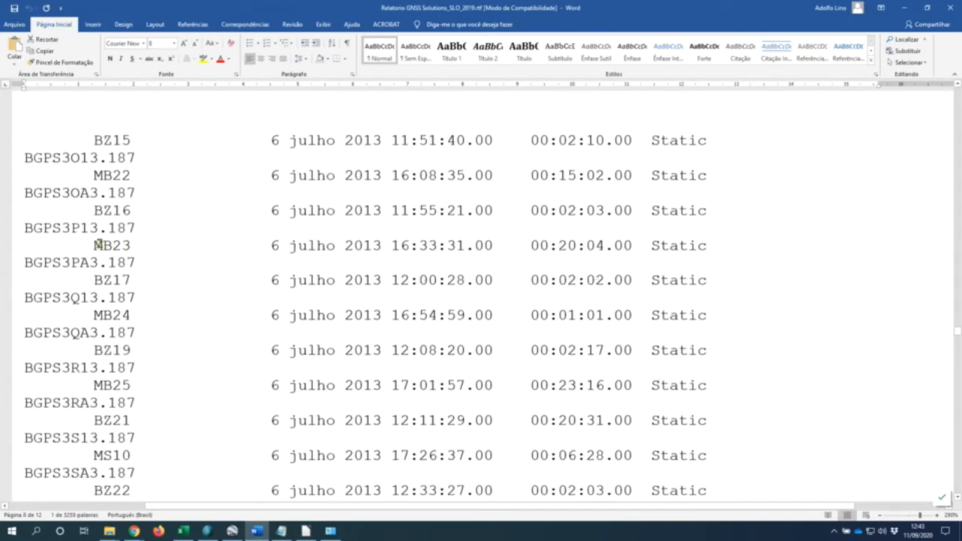
drag(95, 245, 131, 245)
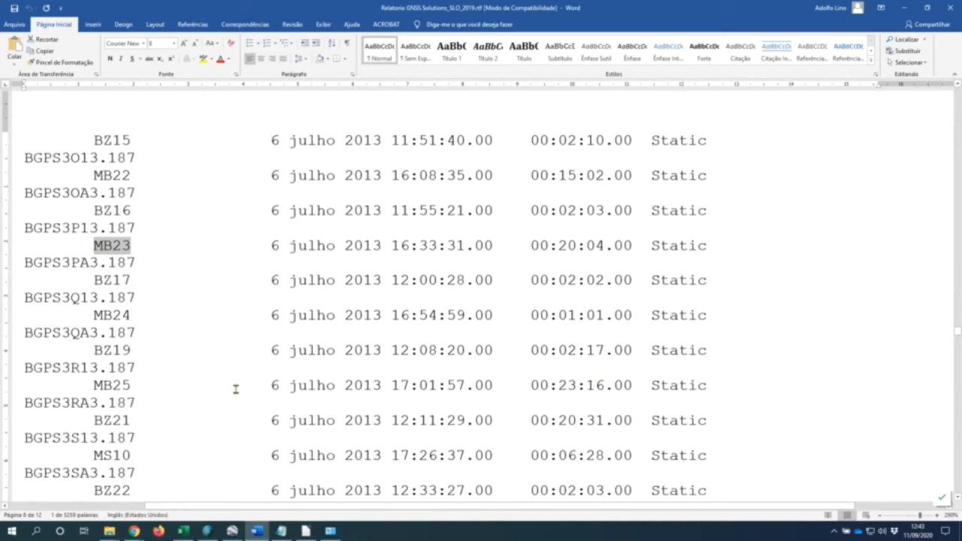
drag(95, 385, 140, 385)
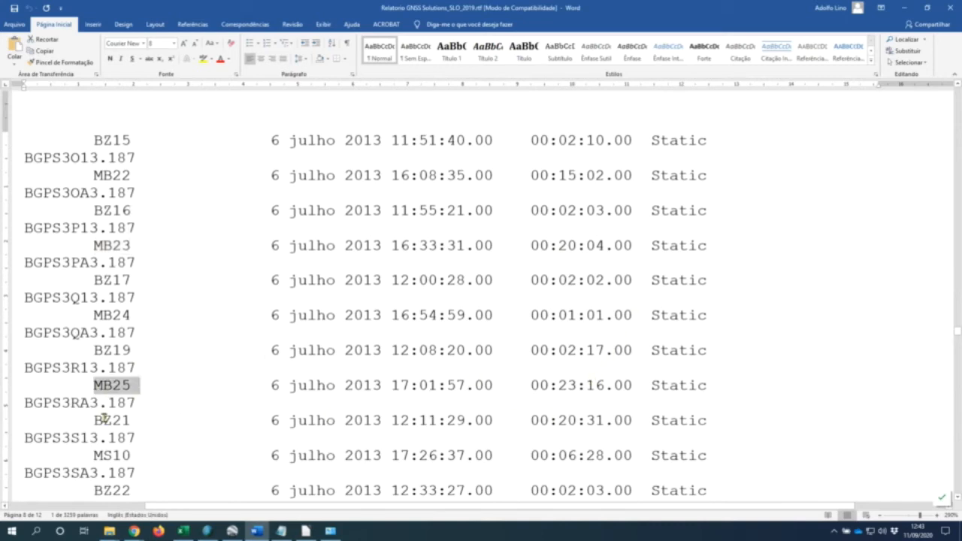
click(134, 249)
Step: Return to the parcel's vertex table in DataGeosis and set the method of vertices MB23 and MB25 to PG1 = Relativo estático
key(alt+Tab)
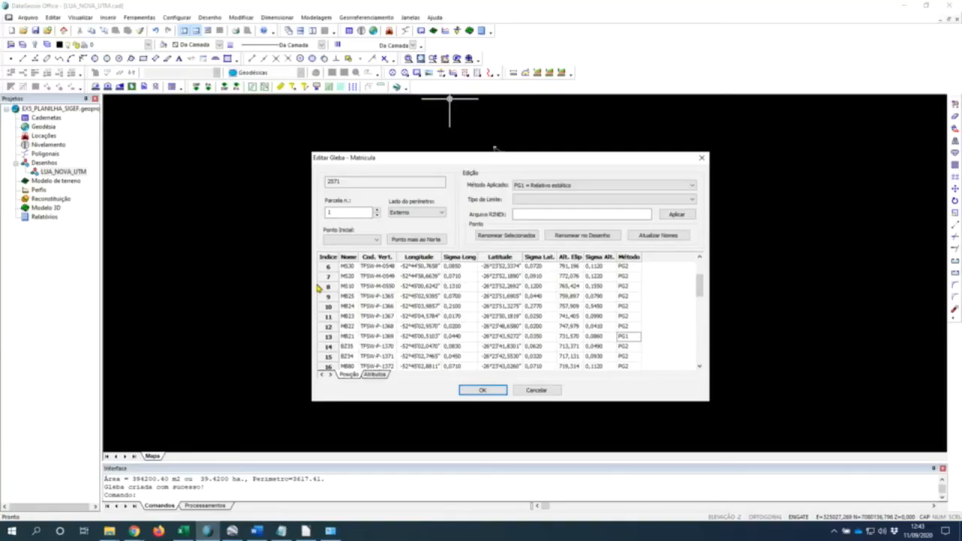
click(347, 319)
click(624, 317)
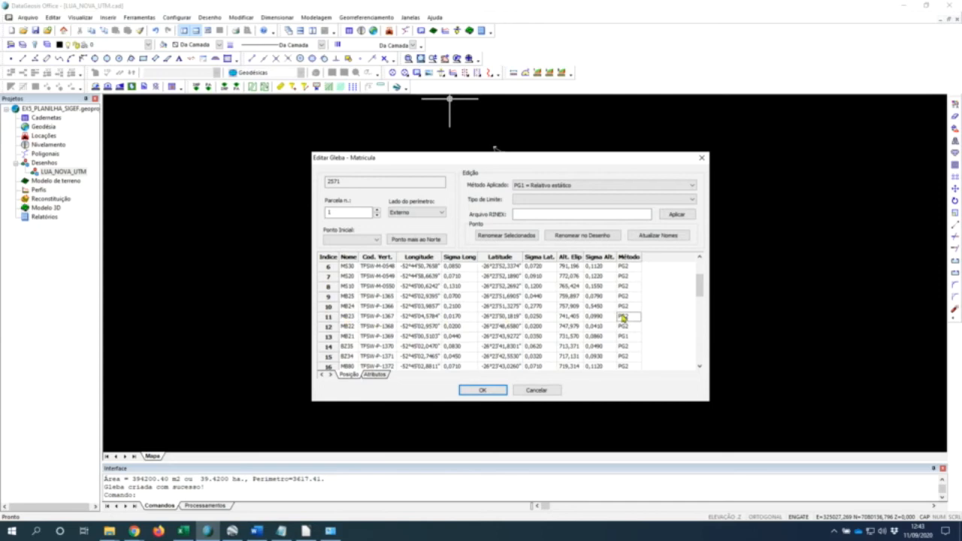
click(678, 186)
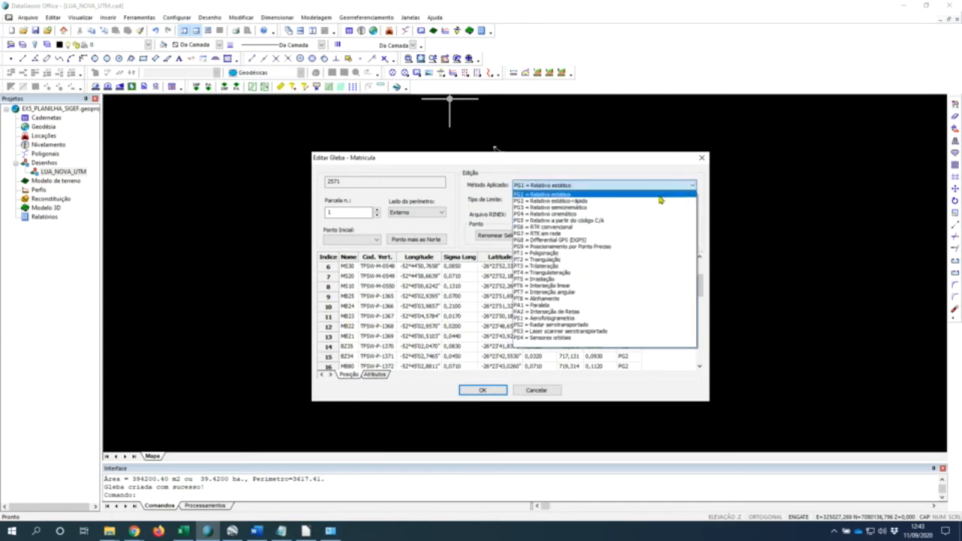
click(661, 195)
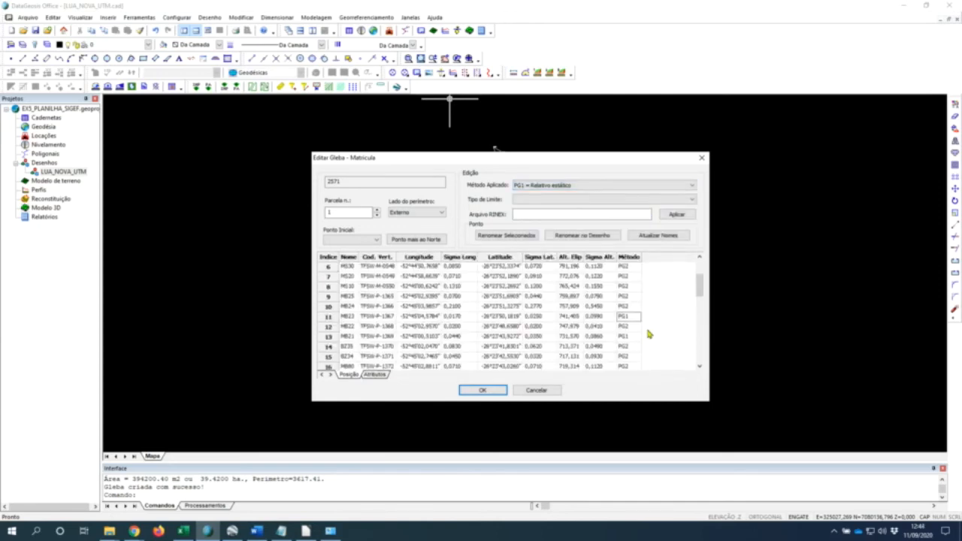
click(630, 298)
click(644, 187)
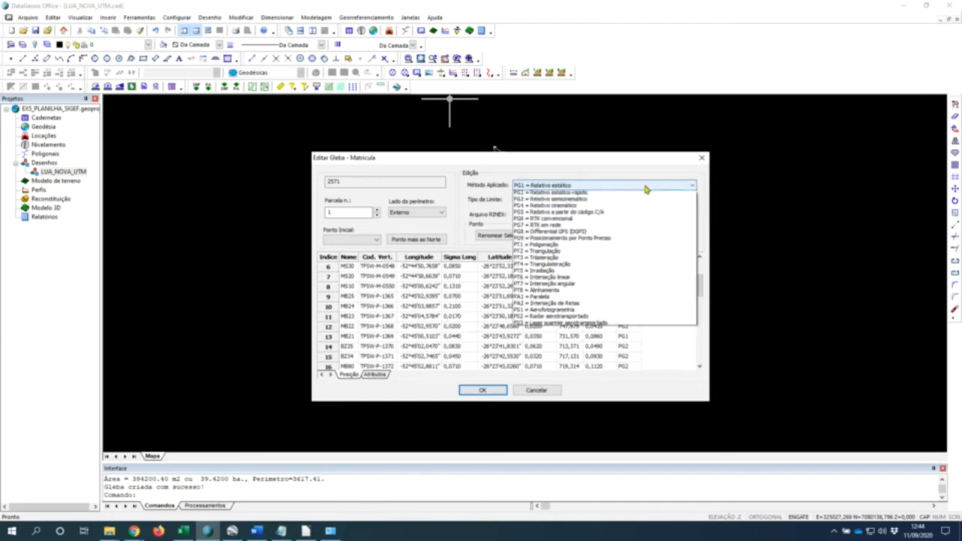
click(640, 195)
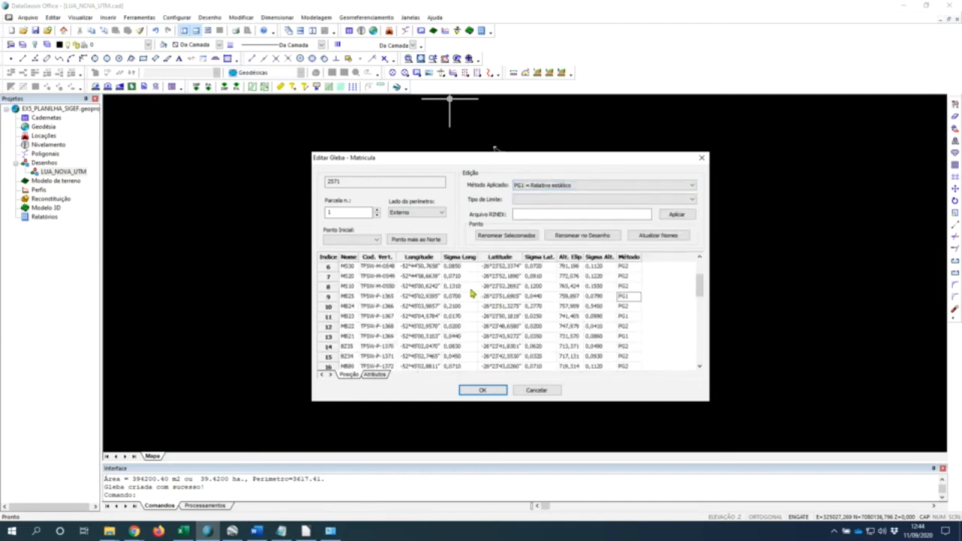
Step: Check point BZ21's occupation duration in the Word report and set that vertex's method to PG1 = Relativo estático in DataGeosis
key(alt+Tab)
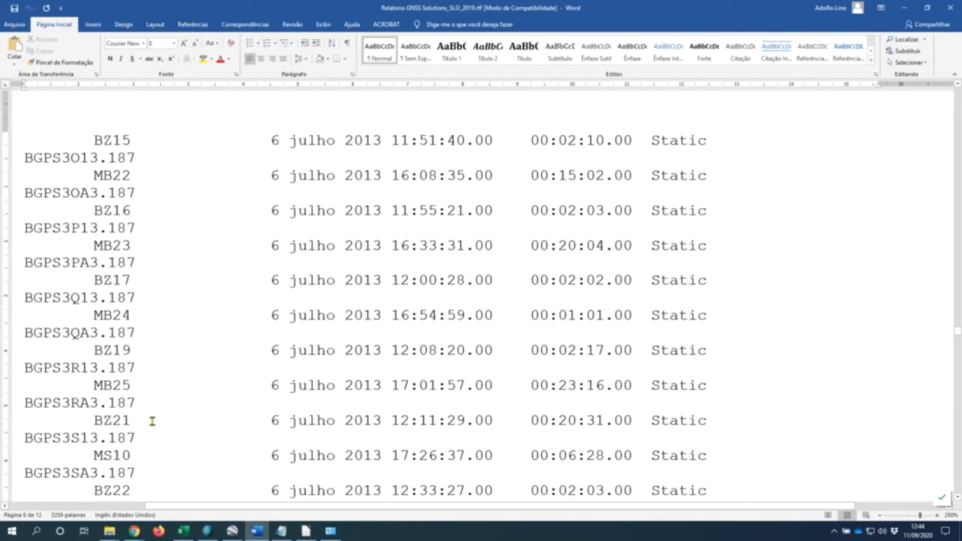
key(alt+Tab)
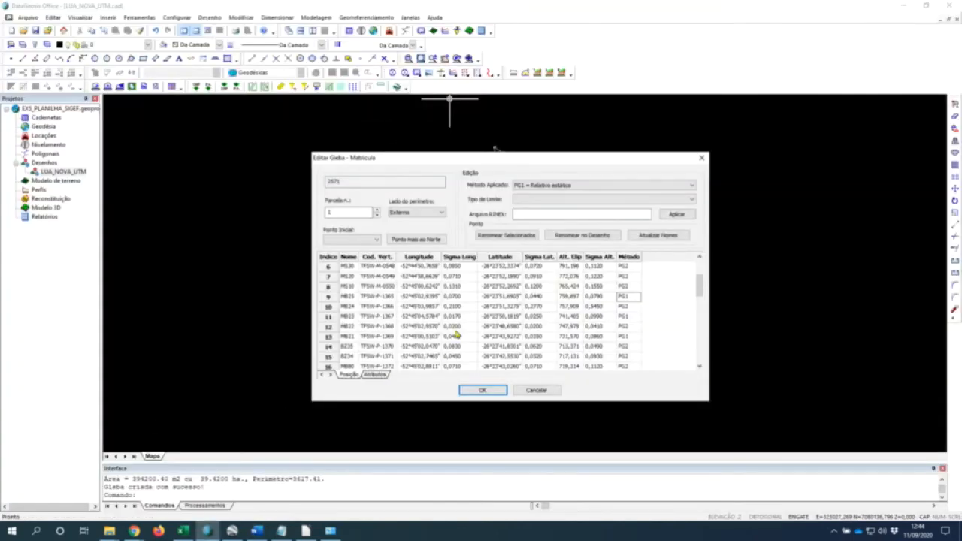
scroll(460, 329, down, 1)
scroll(460, 329, down, 3)
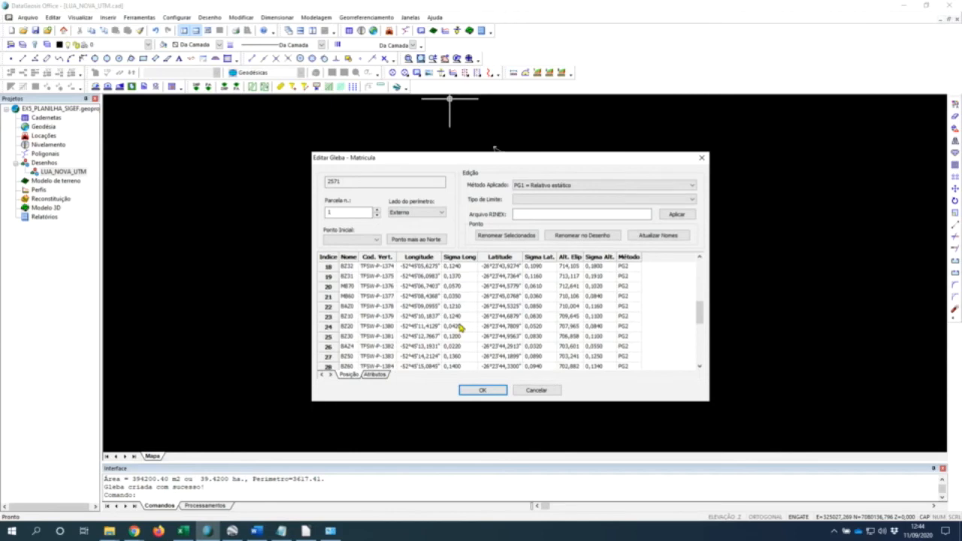
scroll(461, 328, down, 2)
scroll(460, 329, down, 3)
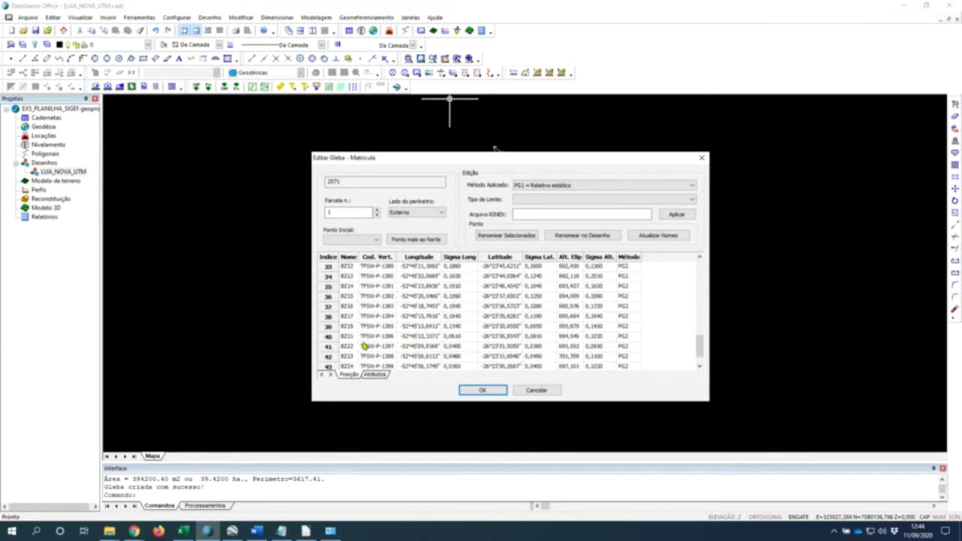
click(354, 338)
click(664, 186)
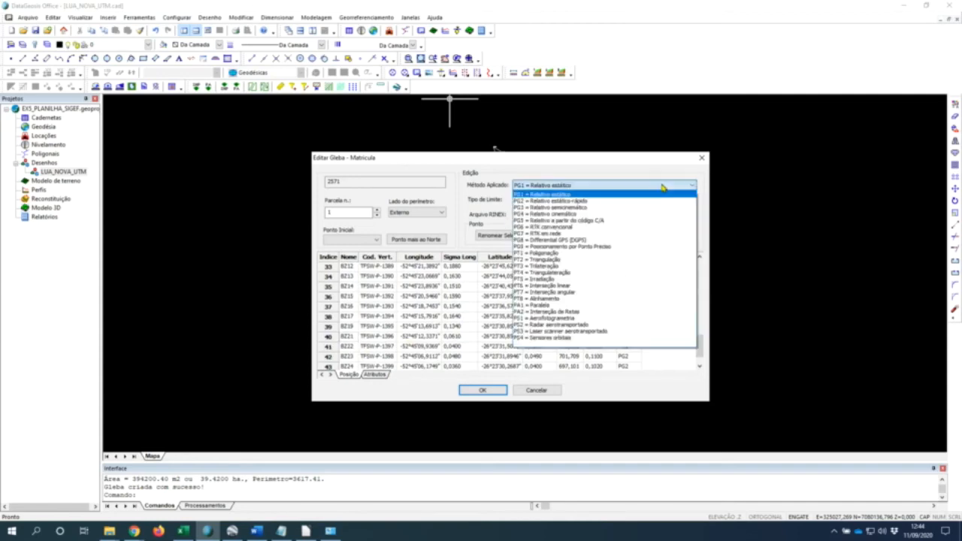
click(652, 194)
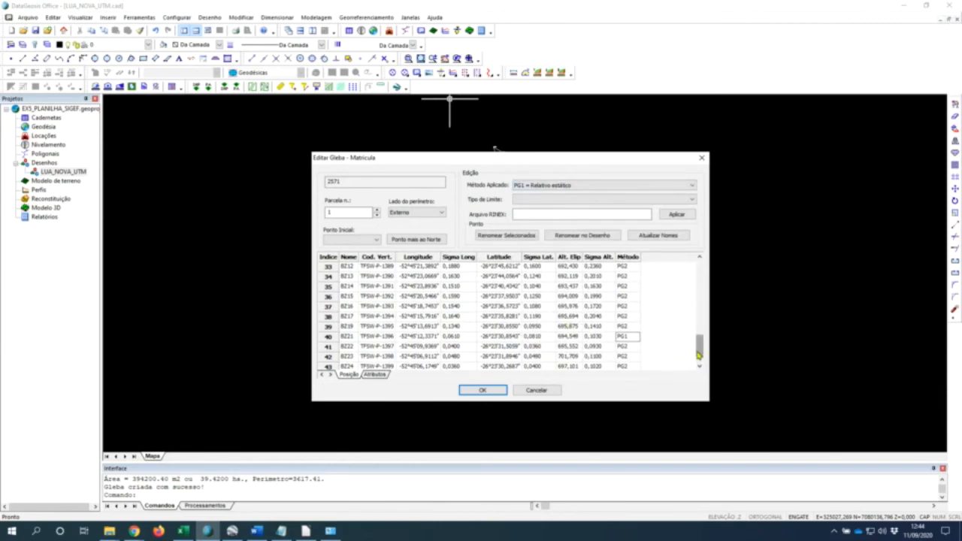
Step: Review the parcel's vertex positions and methods from the first row, along with the vertices' attributes
drag(700, 348, 696, 252)
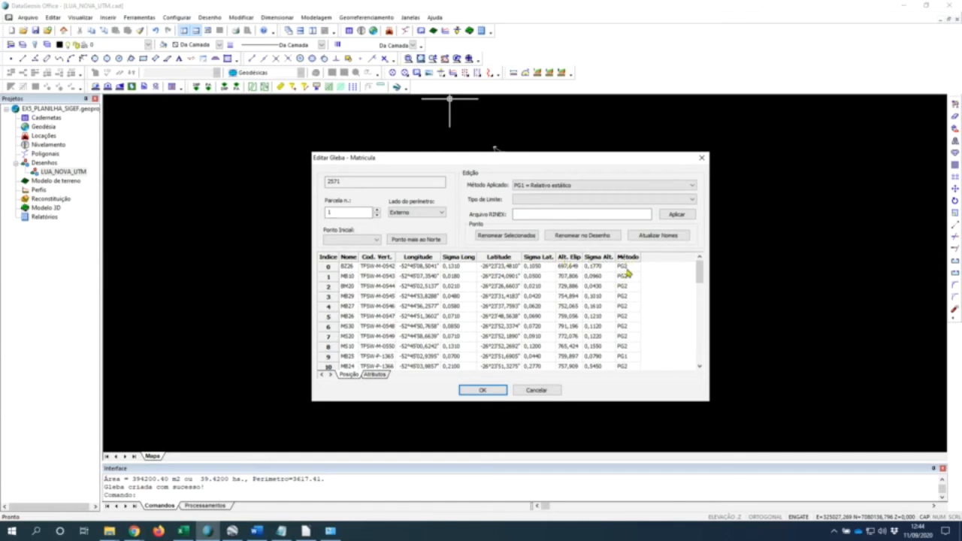
click(375, 375)
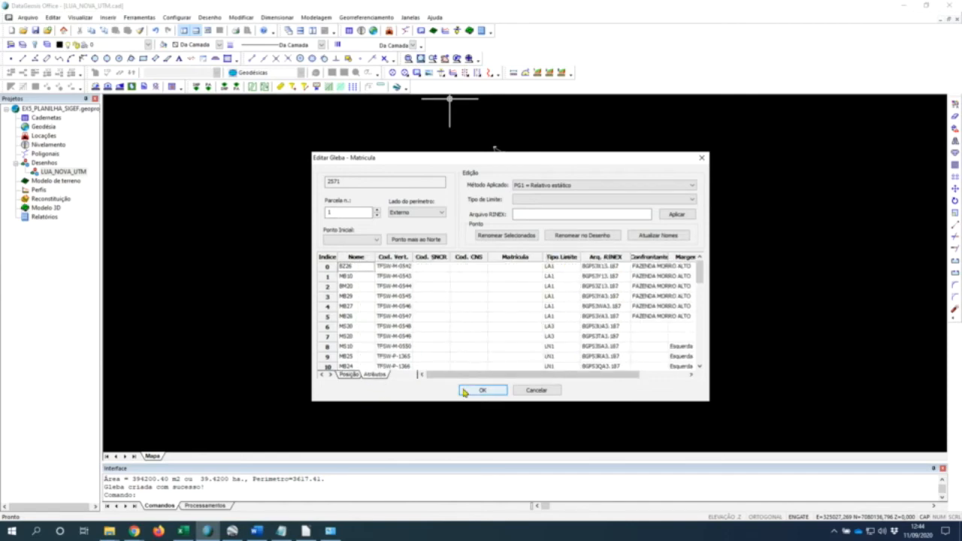
click(349, 375)
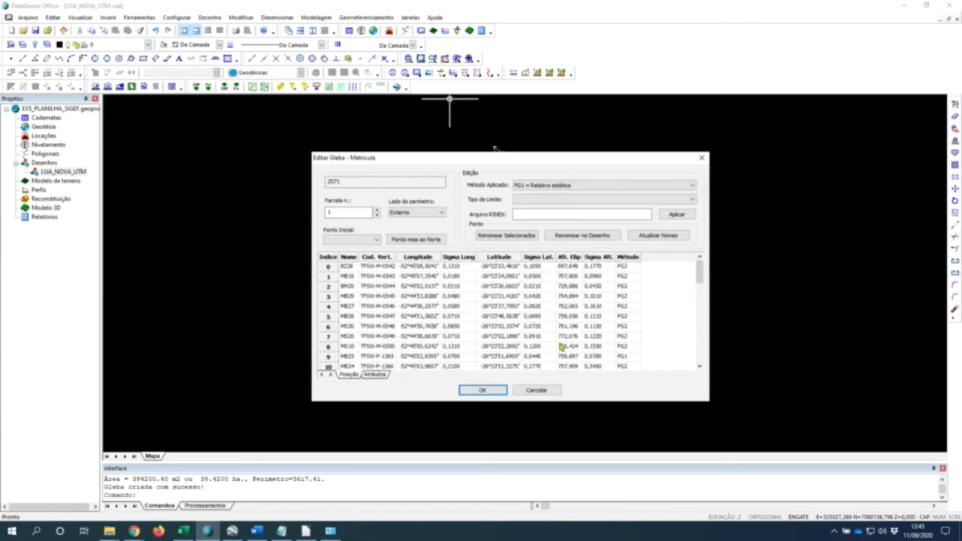
Step: Rename the parcel's points in the drawing with their vertex codes, and accept the parcel edits and the parcel list
click(595, 238)
click(595, 238)
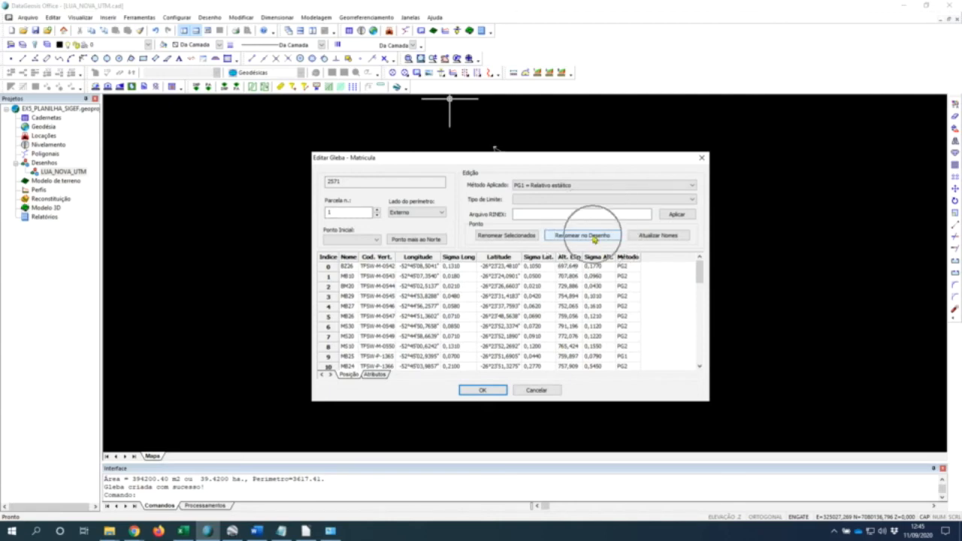
key(ctrl)
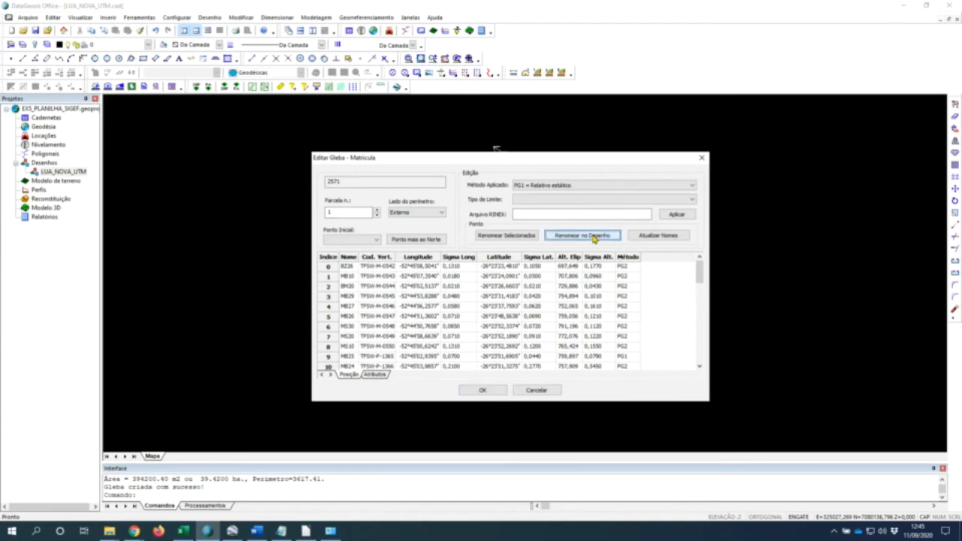
click(485, 391)
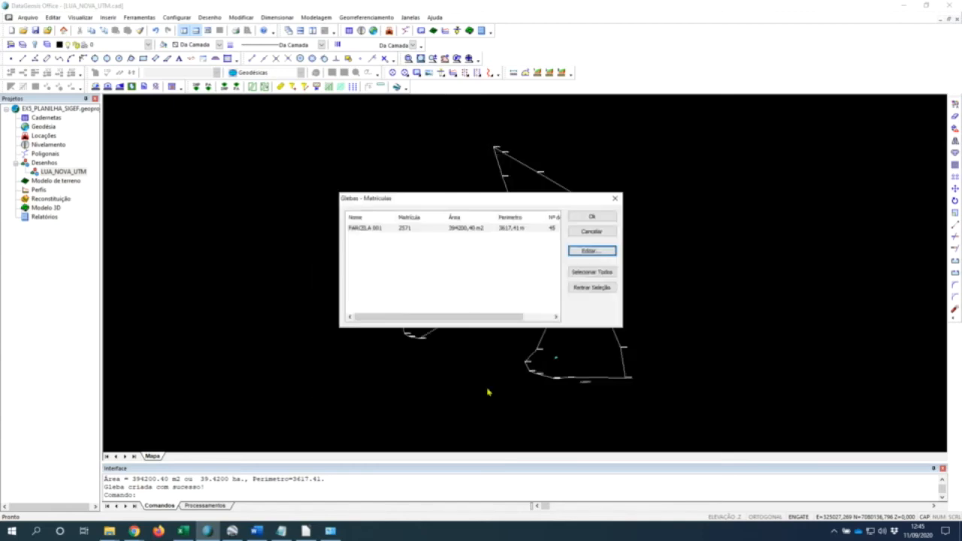
click(592, 217)
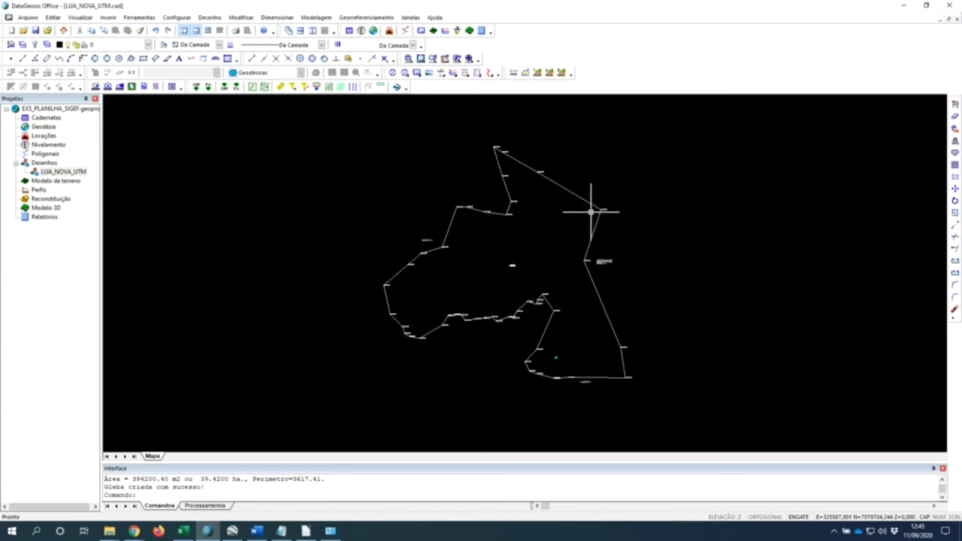
Step: Examine the vertex code labels along the northern part of the parcel boundary in the drawing
scroll(493, 144, up, 3)
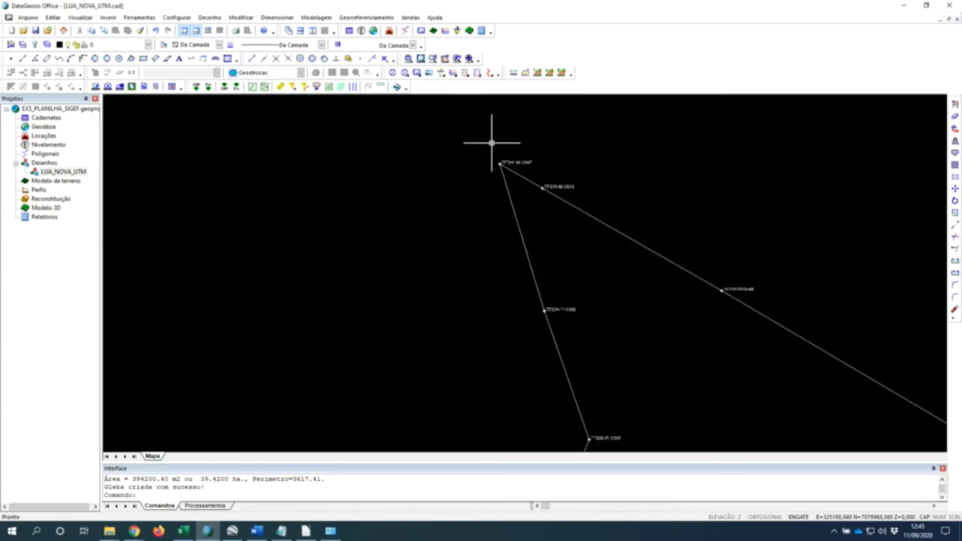
scroll(513, 161, up, 3)
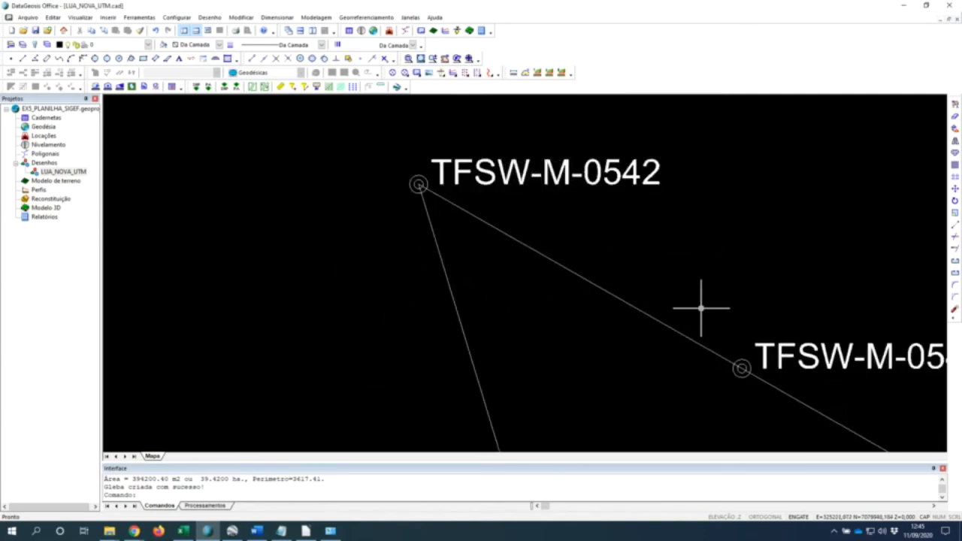
scroll(699, 312, down, 1)
mouse_move(787, 369)
mouse_down()
mouse_move(554, 285)
mouse_move(517, 282)
mouse_up()
scroll(518, 282, down, 1)
drag(691, 318, 295, 92)
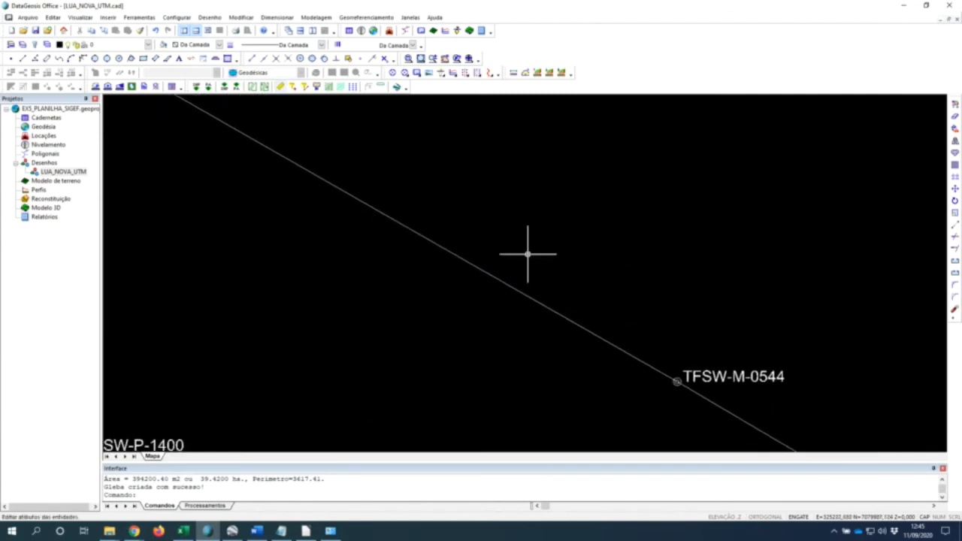
drag(767, 351, 488, 118)
scroll(700, 298, down, 2)
drag(784, 323, 375, 122)
drag(705, 342, 726, 255)
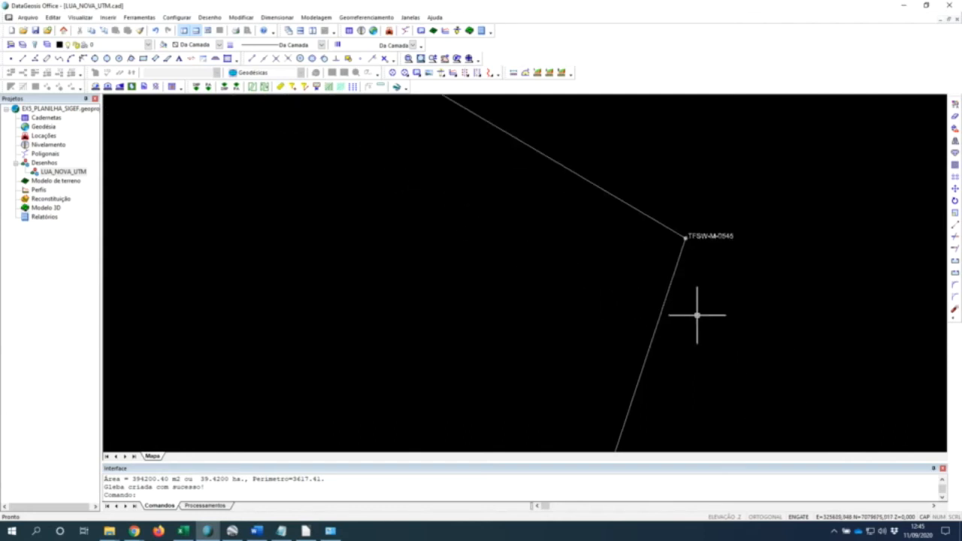
scroll(612, 301, down, 2)
scroll(372, 273, up, 2)
scroll(530, 327, up, 2)
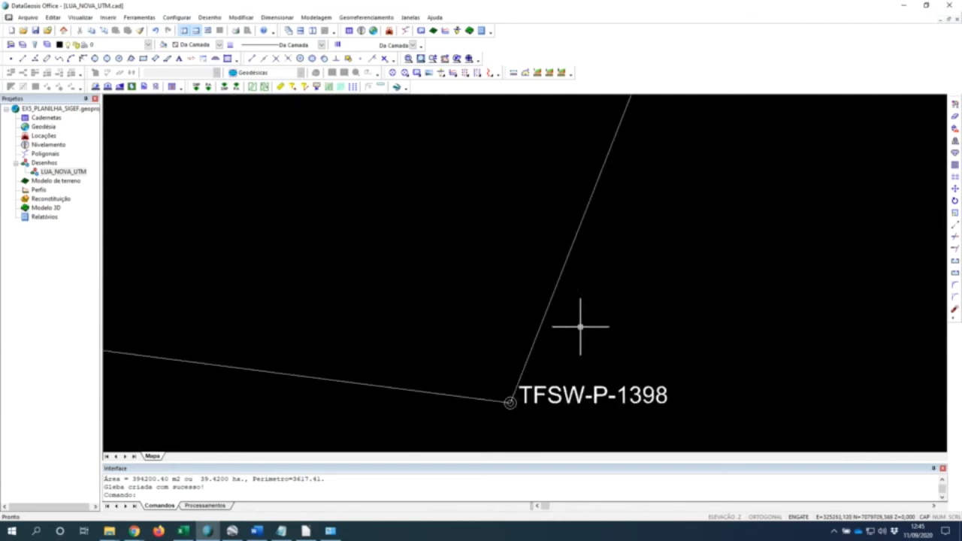
mouse_move(671, 230)
mouse_down()
mouse_move(636, 384)
mouse_move(694, 376)
mouse_move(668, 249)
mouse_move(714, 407)
mouse_up()
mouse_move(646, 182)
mouse_down()
mouse_move(662, 342)
mouse_move(712, 365)
mouse_up()
scroll(712, 329, down, 2)
scroll(687, 327, up, 1)
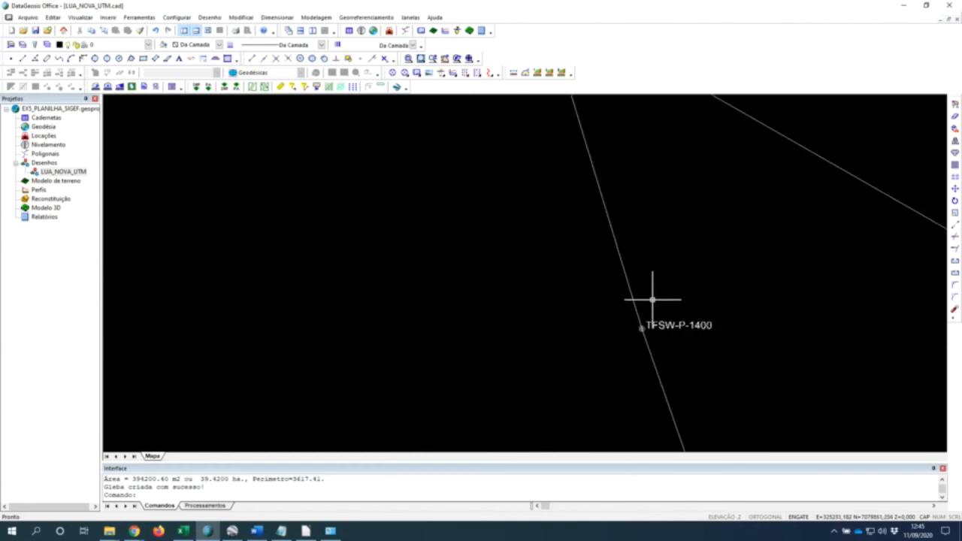
middle_click(653, 301)
middle_click(653, 300)
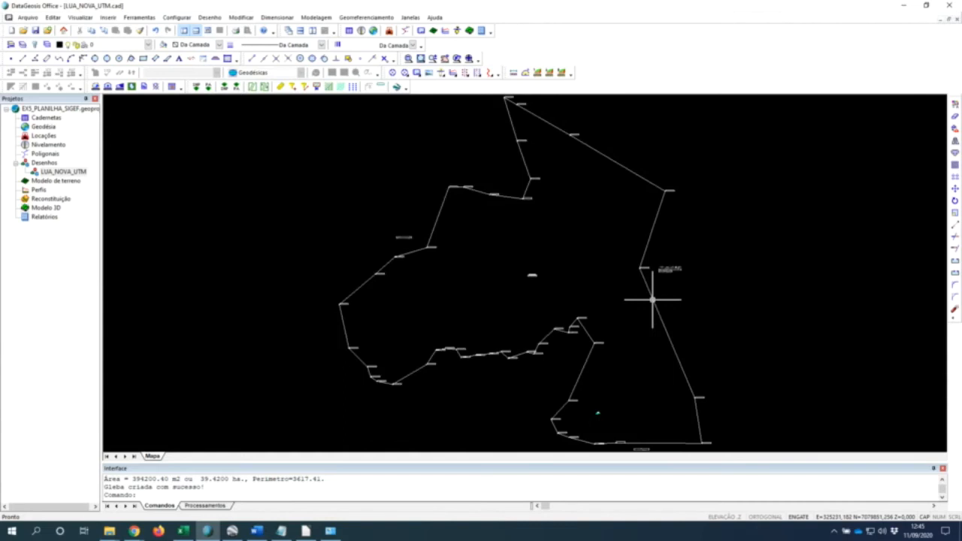
Step: Generate the SIGEF spreadsheet report for PARCELA 001 with the file name LUA_NOVA_UTM and Geográficas coordinates
click(376, 21)
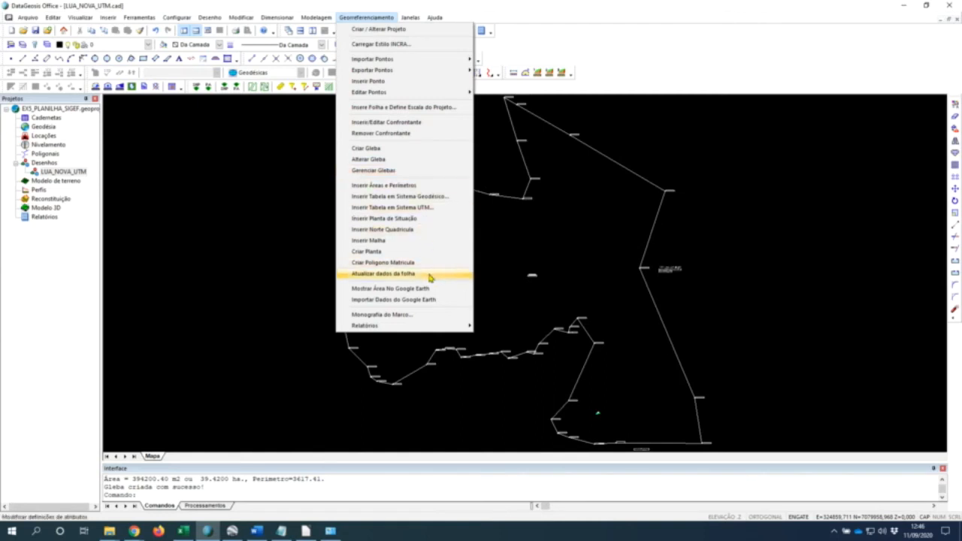
mouse_move(434, 329)
click(434, 328)
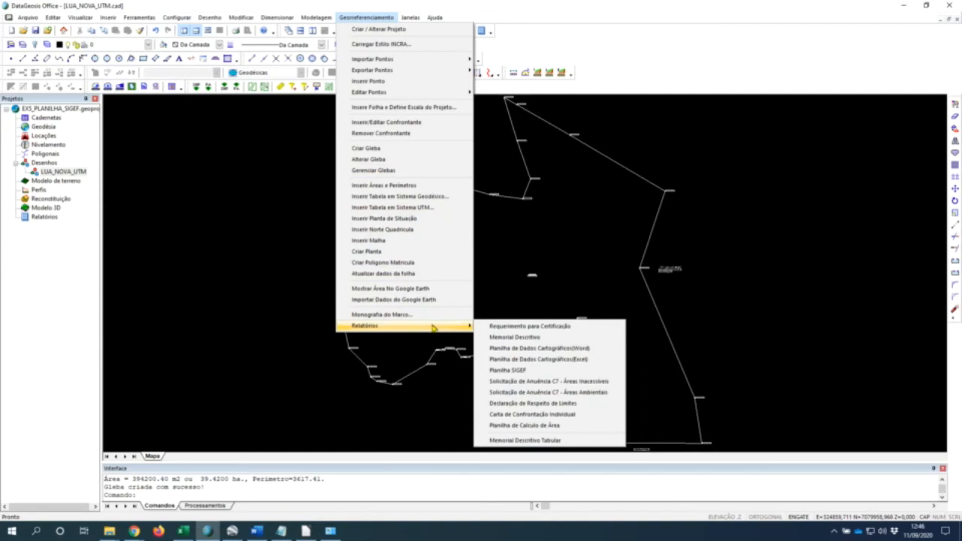
click(555, 371)
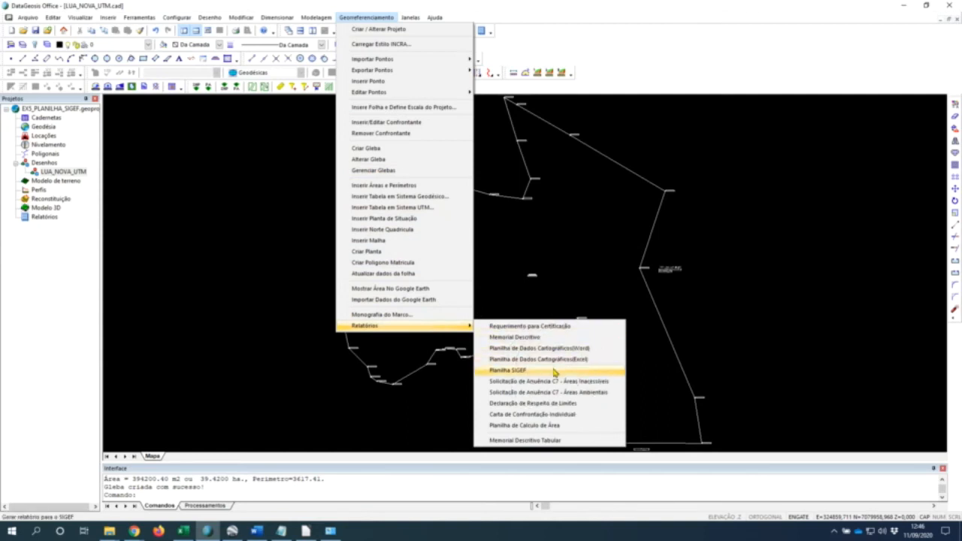
click(554, 371)
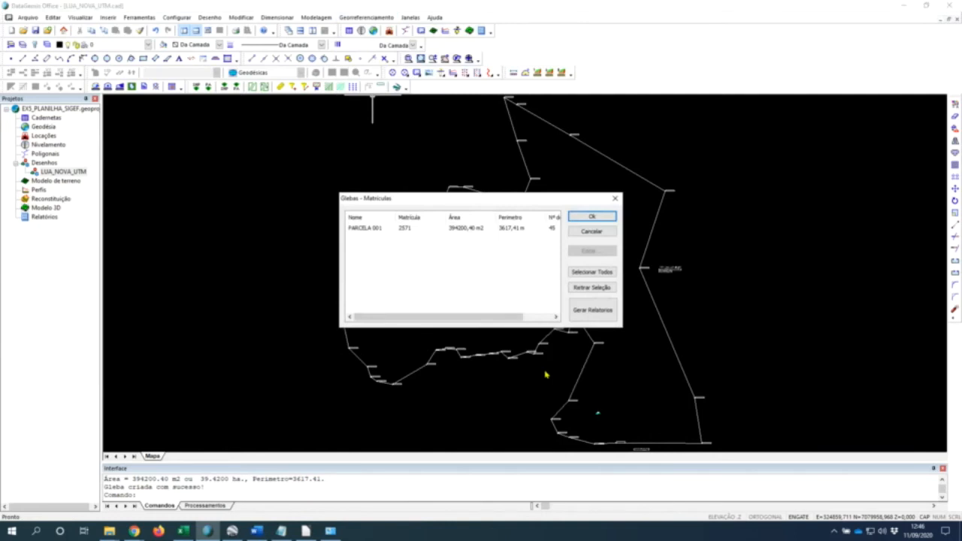
click(374, 230)
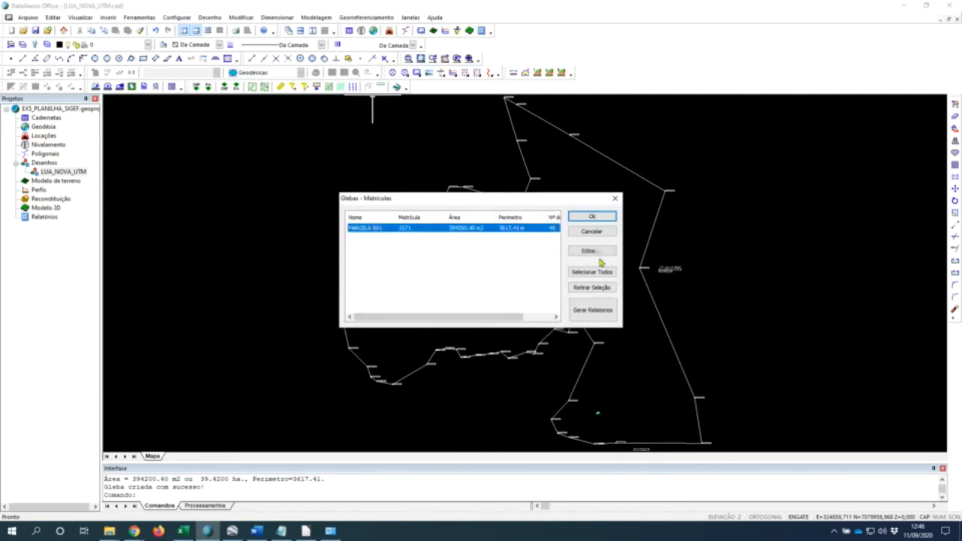
click(592, 311)
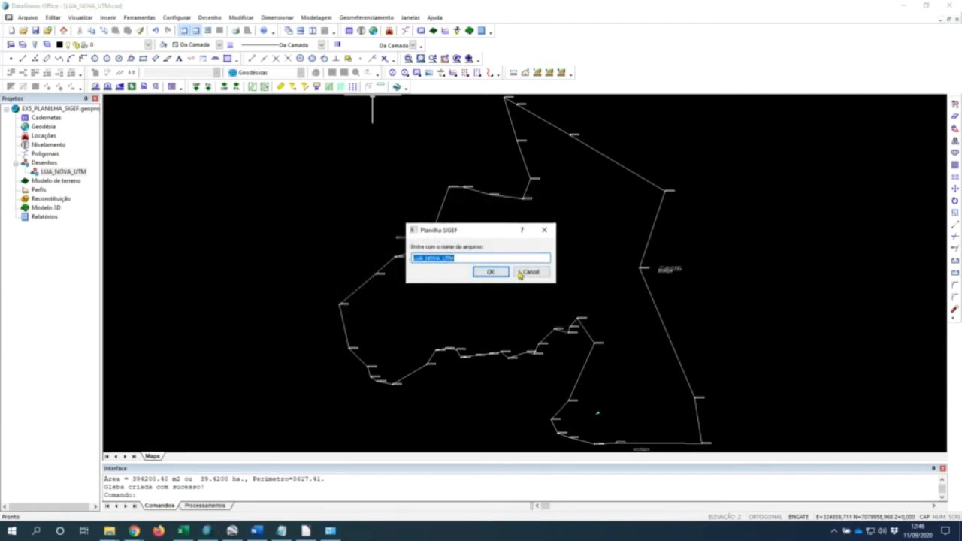
click(497, 274)
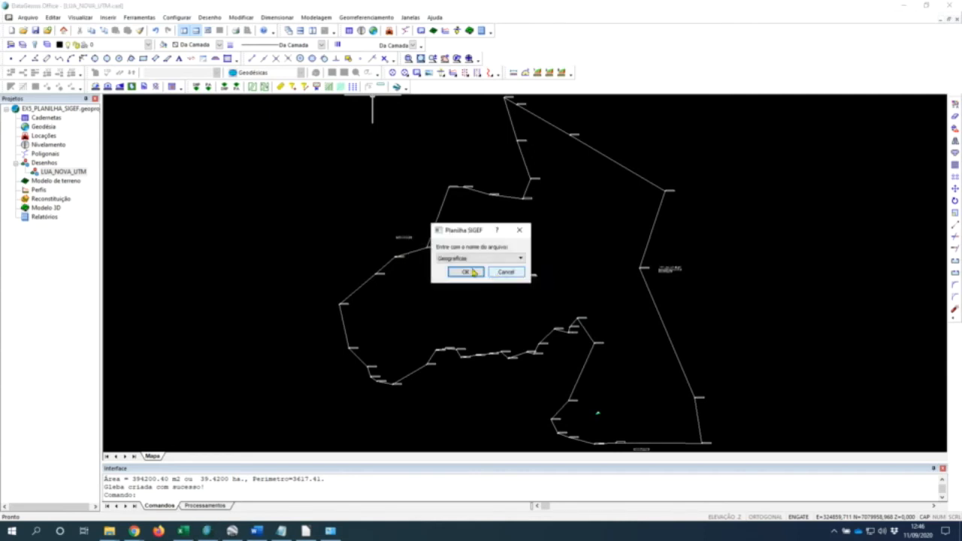
click(467, 271)
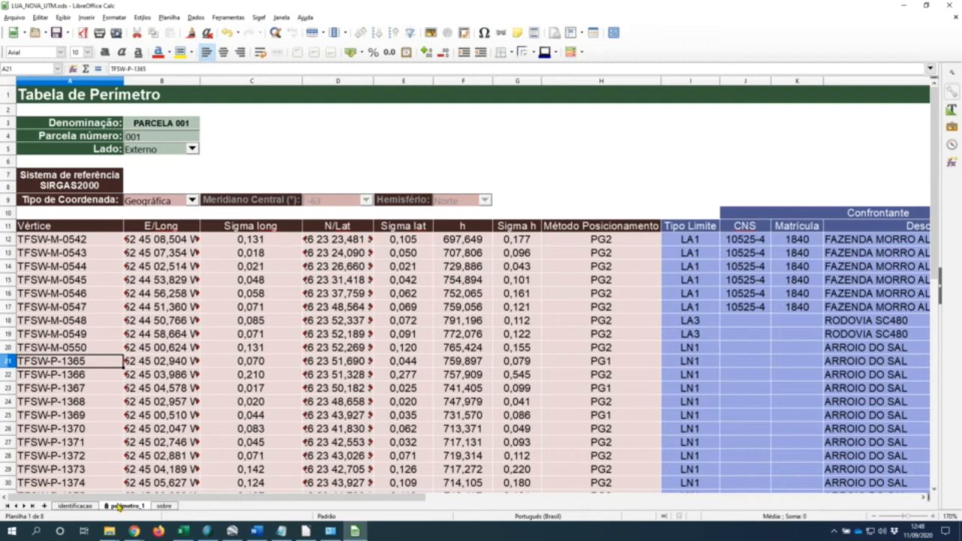
Step: In the generated LUA_NOVA_UTM.ods spreadsheet in LibreOffice Calc, review the service, holder and area data on the identificacao sheet
click(78, 507)
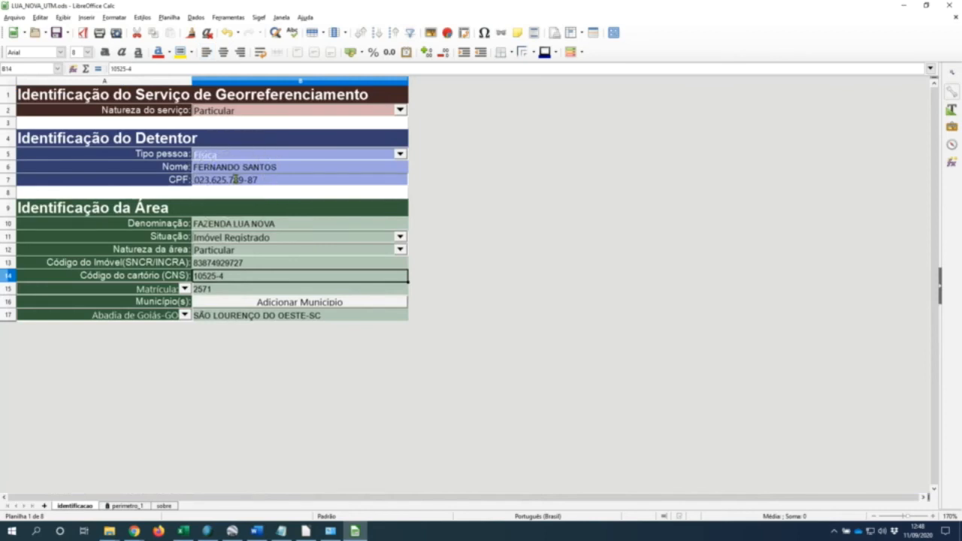
Step: Clear the municipality value in cell B17 of the identificacao sheet
scroll(237, 182, up, 2)
scroll(242, 190, up, 1)
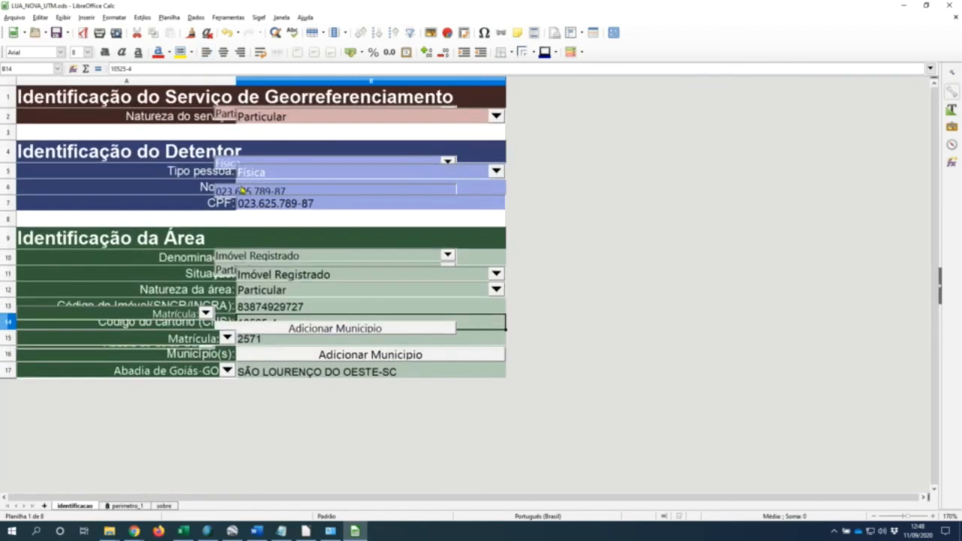
scroll(242, 191, up, 1)
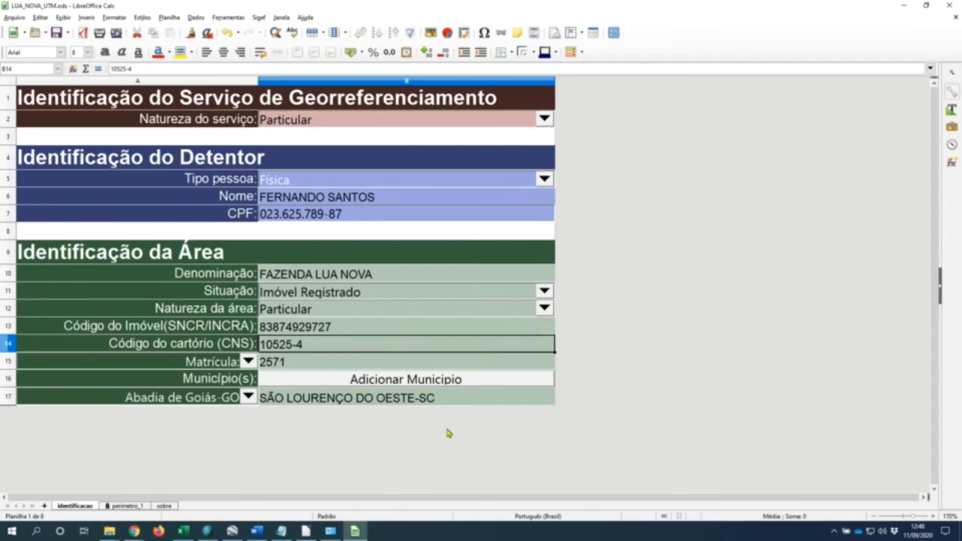
click(455, 404)
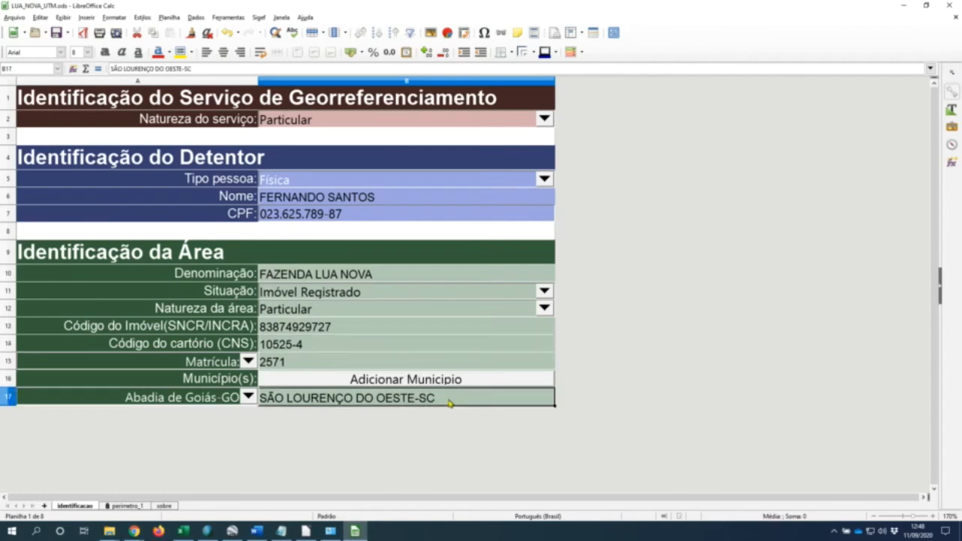
key(Delete)
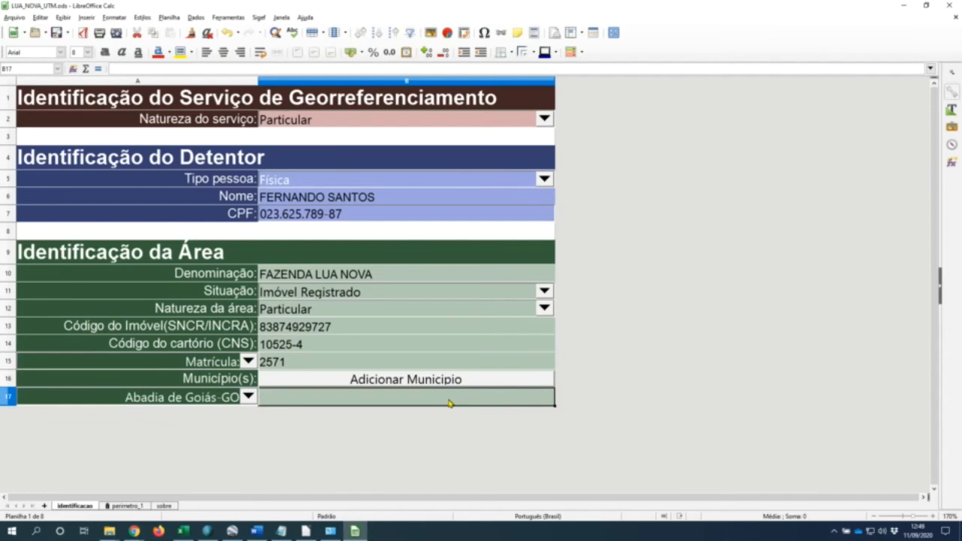
Step: Choose São Lourenço do Oeste-SC from the list of municipalities for the area
click(249, 397)
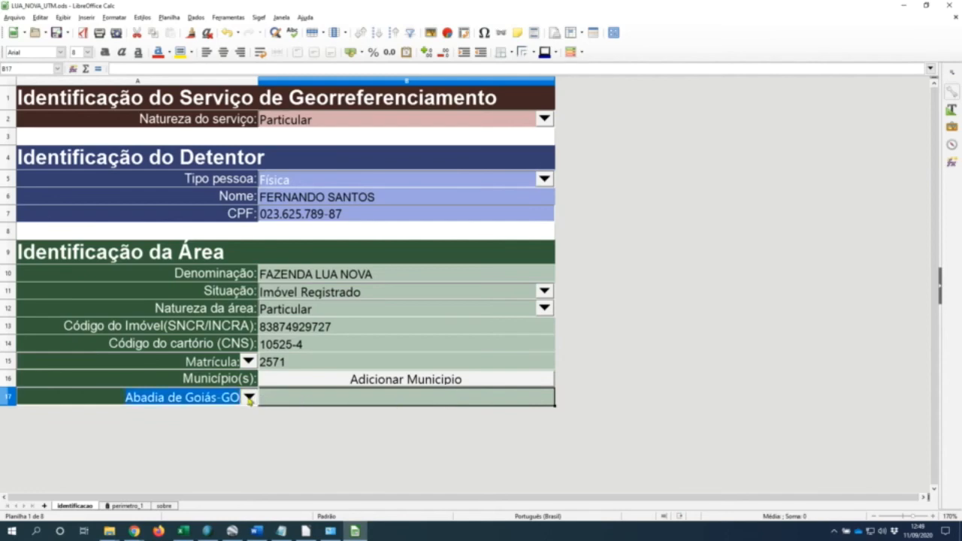
click(248, 358)
drag(248, 356, 248, 355)
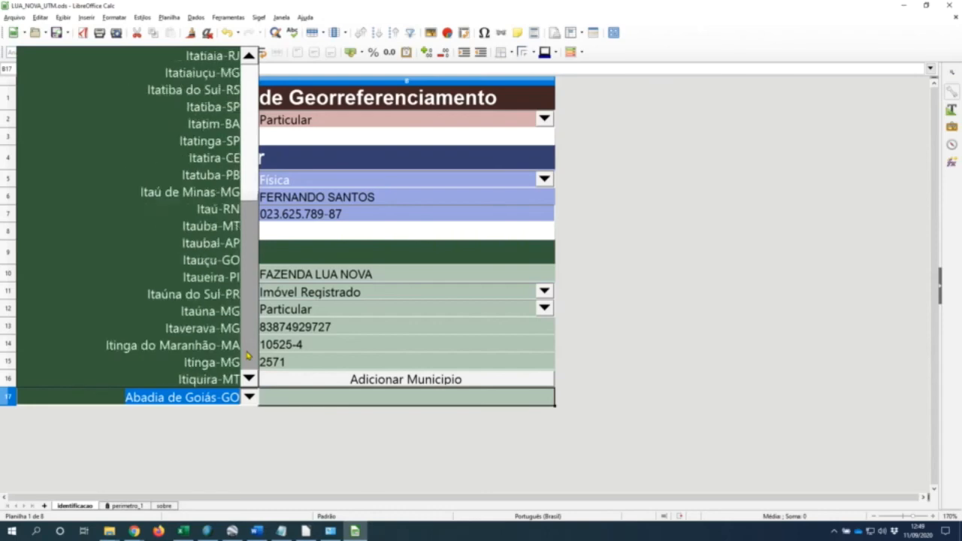
drag(248, 356, 251, 355)
scroll(250, 353, down, 20)
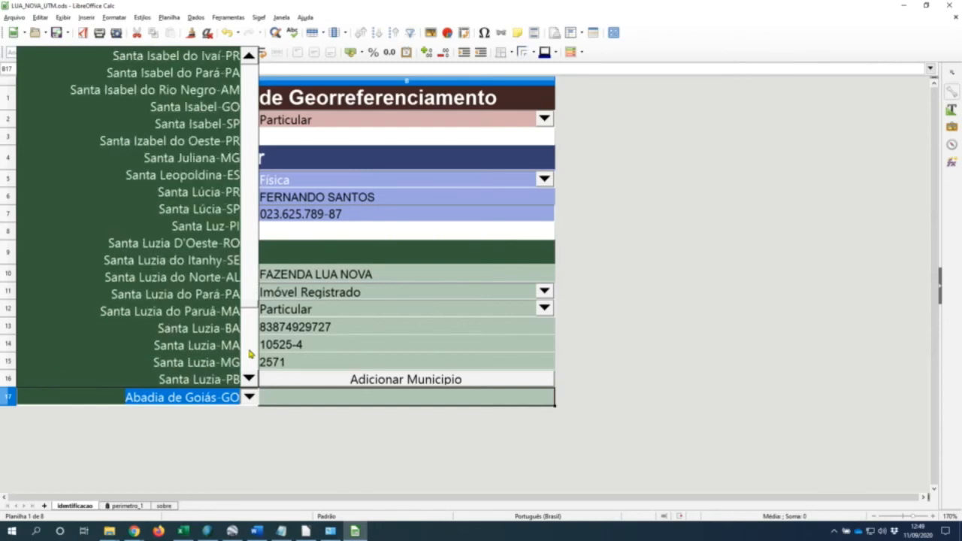
scroll(250, 354, down, 10)
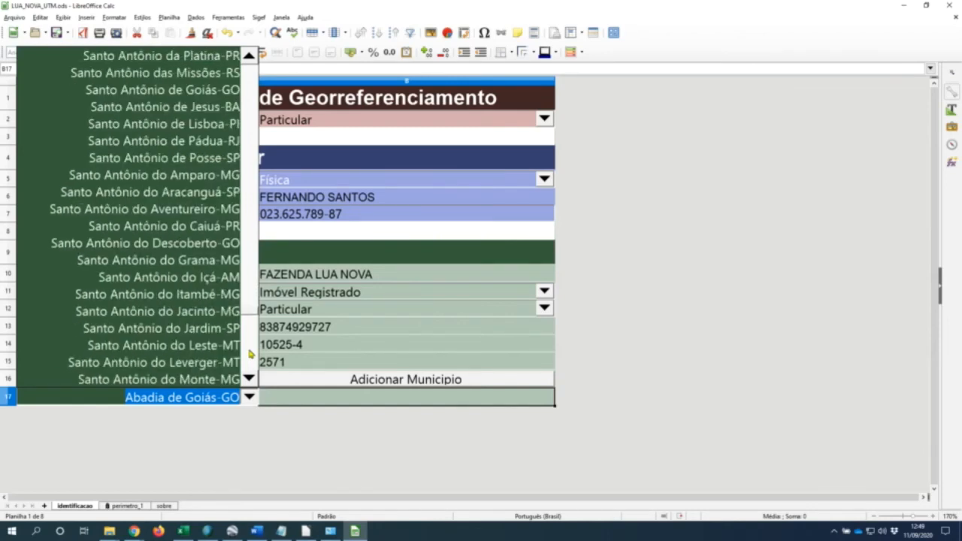
scroll(250, 353, down, 20)
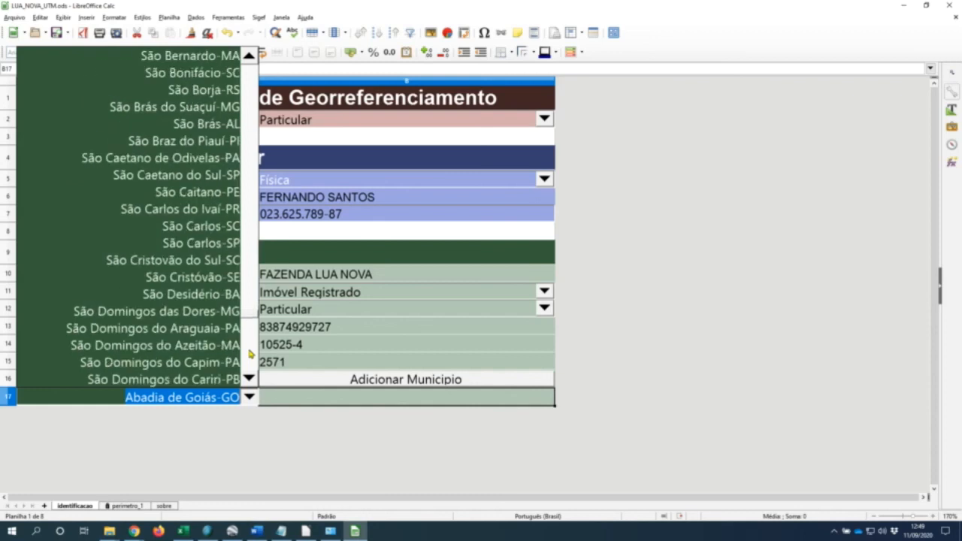
scroll(251, 353, down, 10)
scroll(251, 354, down, 6)
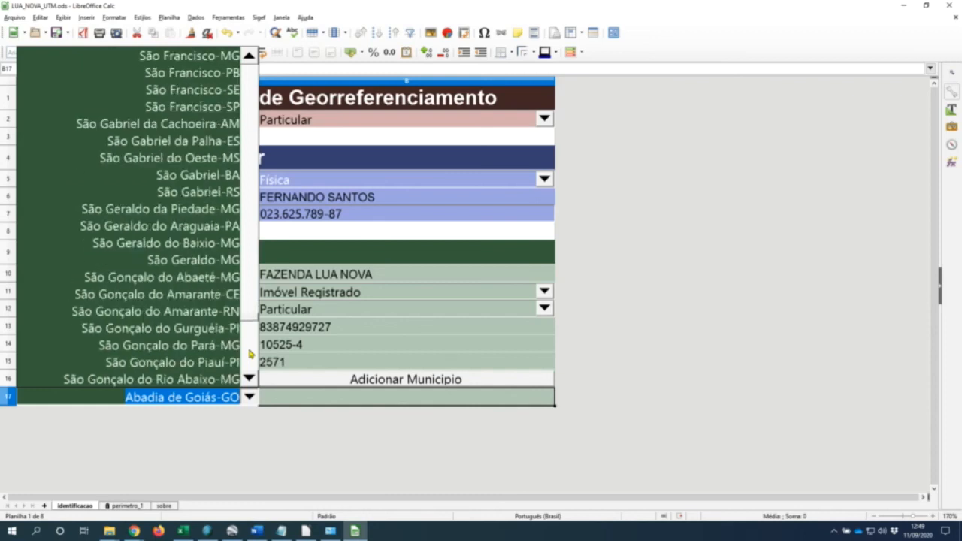
scroll(250, 354, down, 6)
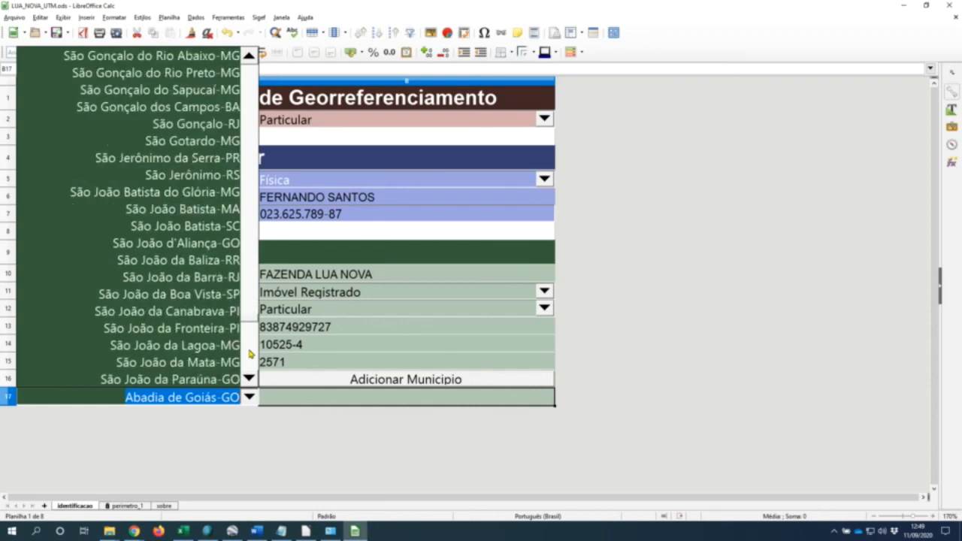
scroll(250, 353, down, 6)
scroll(250, 354, down, 15)
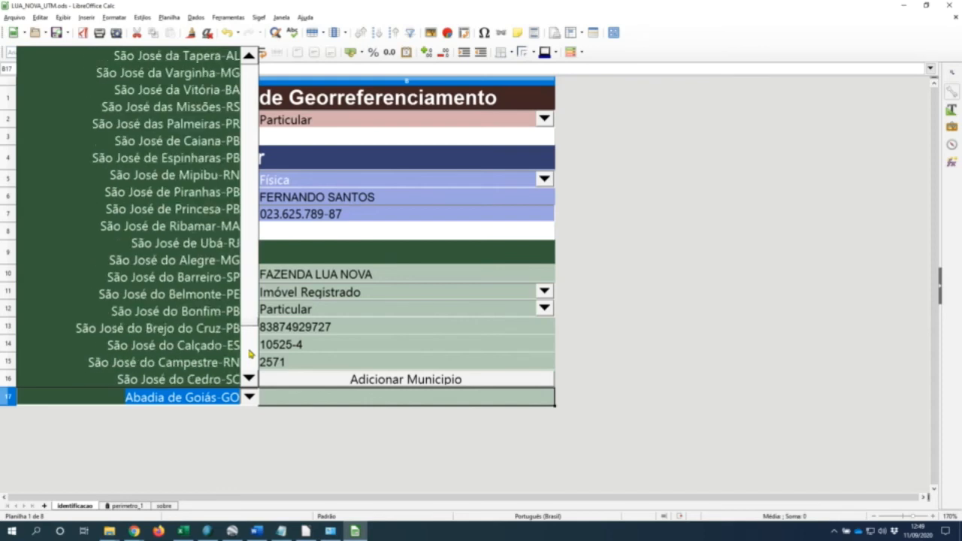
scroll(251, 353, down, 6)
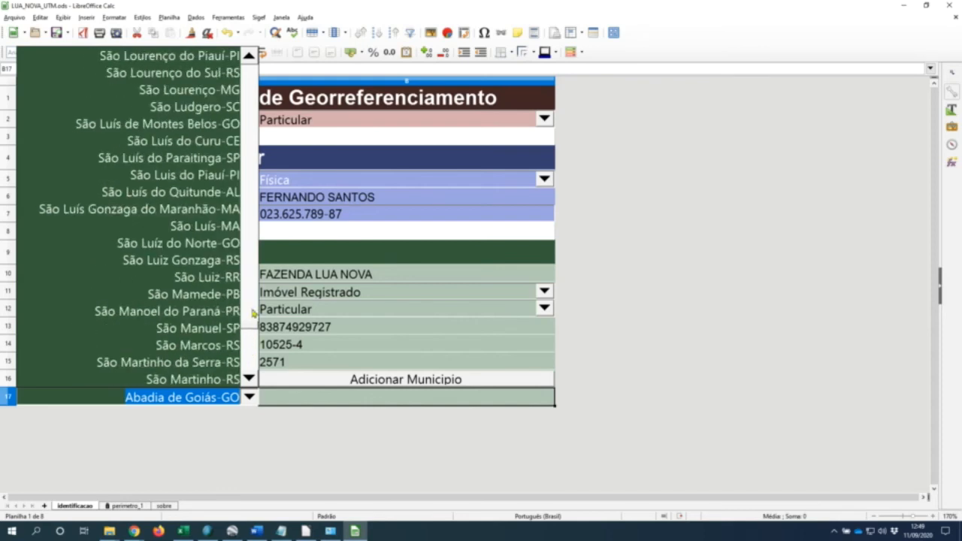
scroll(250, 305, up, 5)
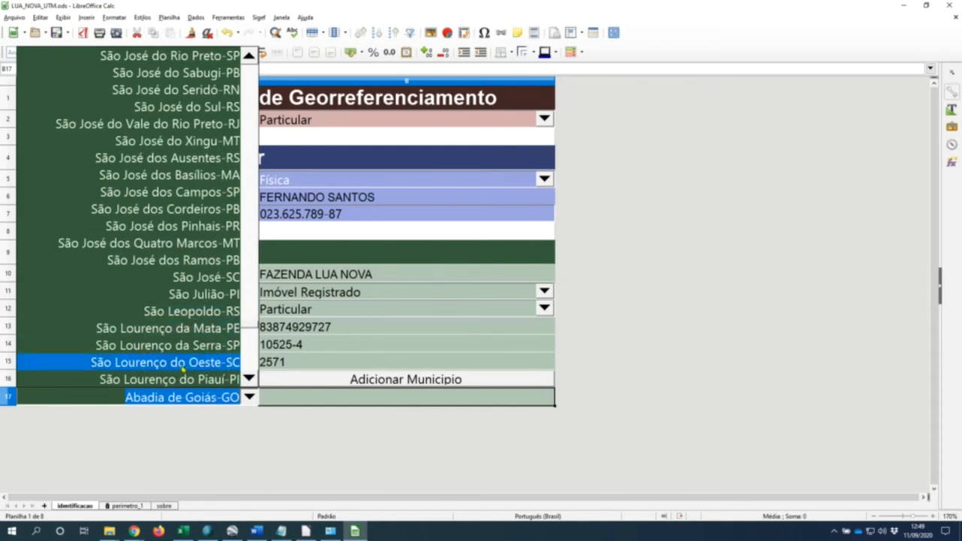
click(181, 363)
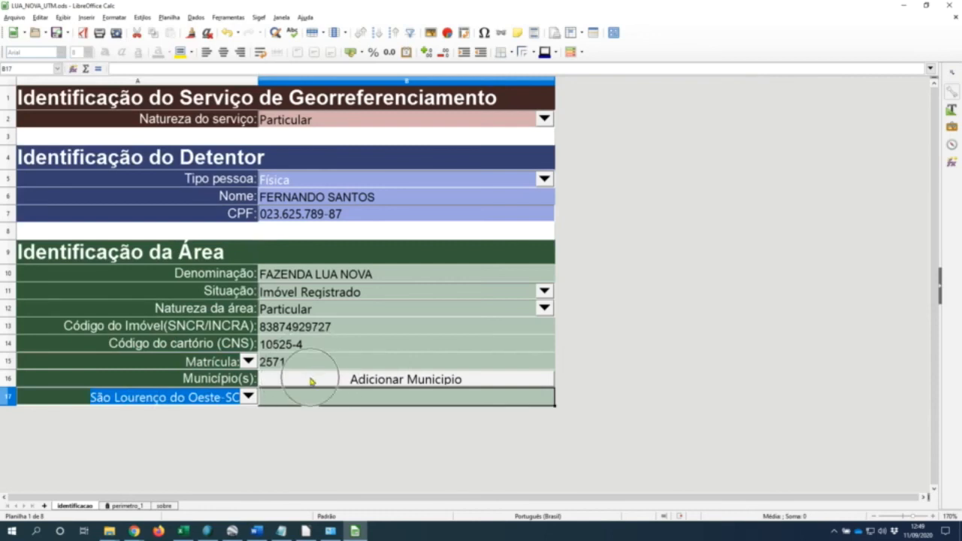
Step: Add the selected municipality, São Lourenço do Oeste-SC, to the area identification using Adicionar Municipio
click(308, 381)
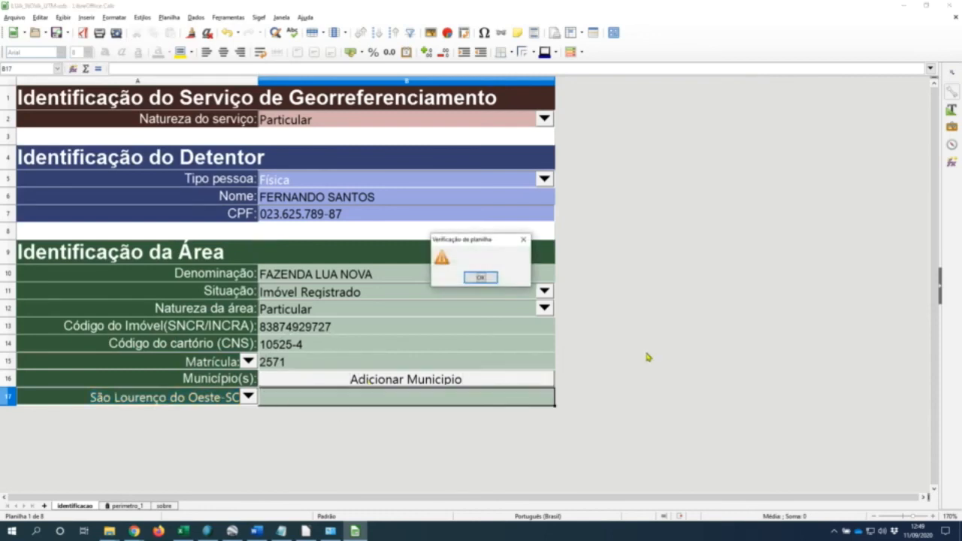
click(475, 279)
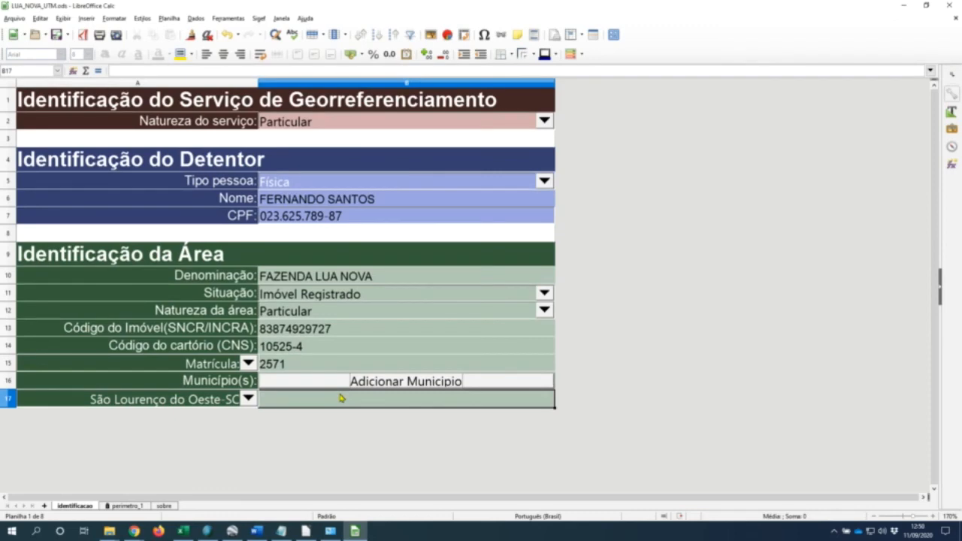
click(335, 383)
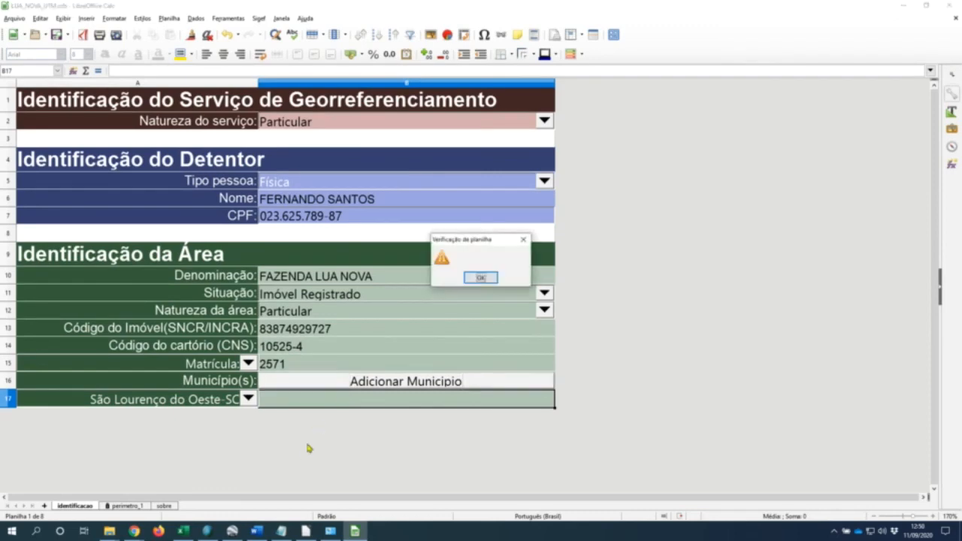
click(475, 278)
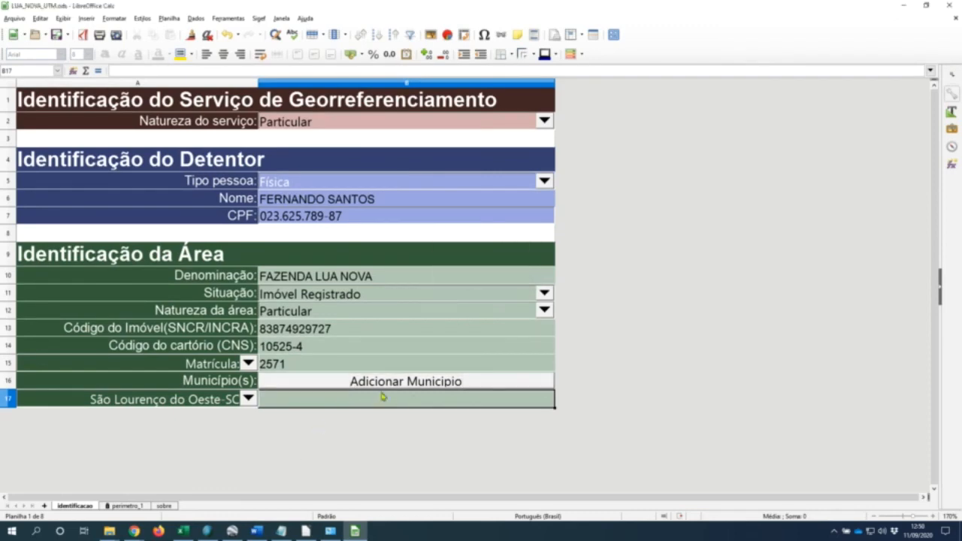
click(342, 369)
click(335, 383)
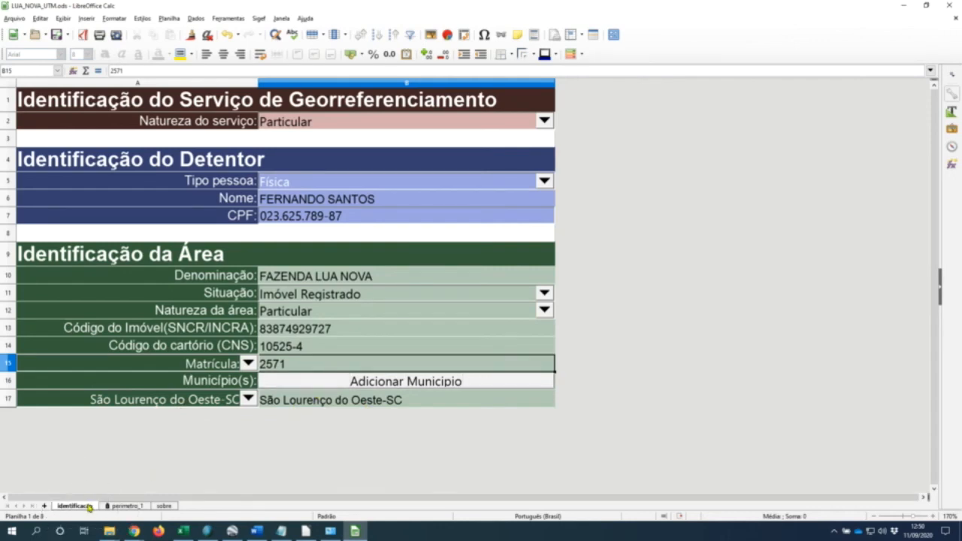
Step: Review the vertex codes, coordinates and sigmas down to the last vertex on the perimetro_1 sheet
click(129, 507)
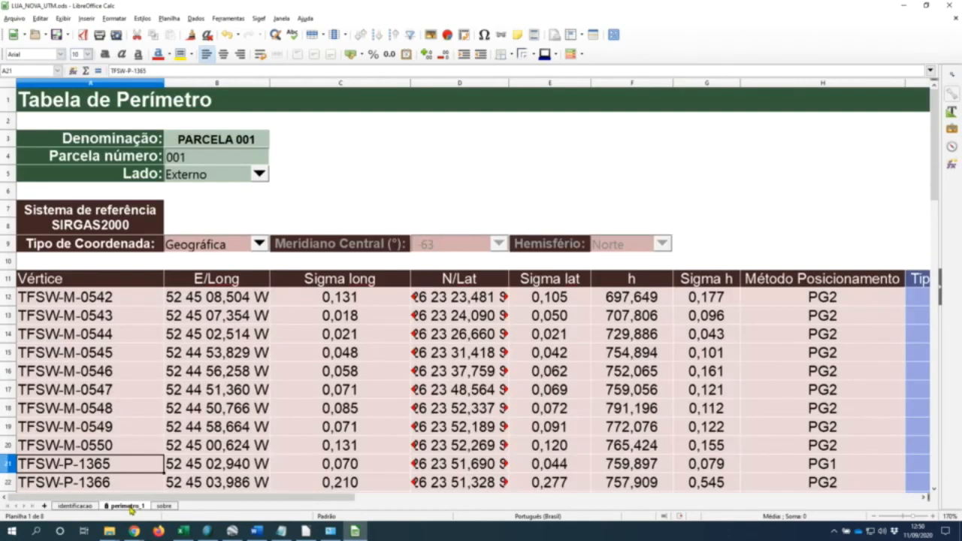
scroll(320, 403, down, 10)
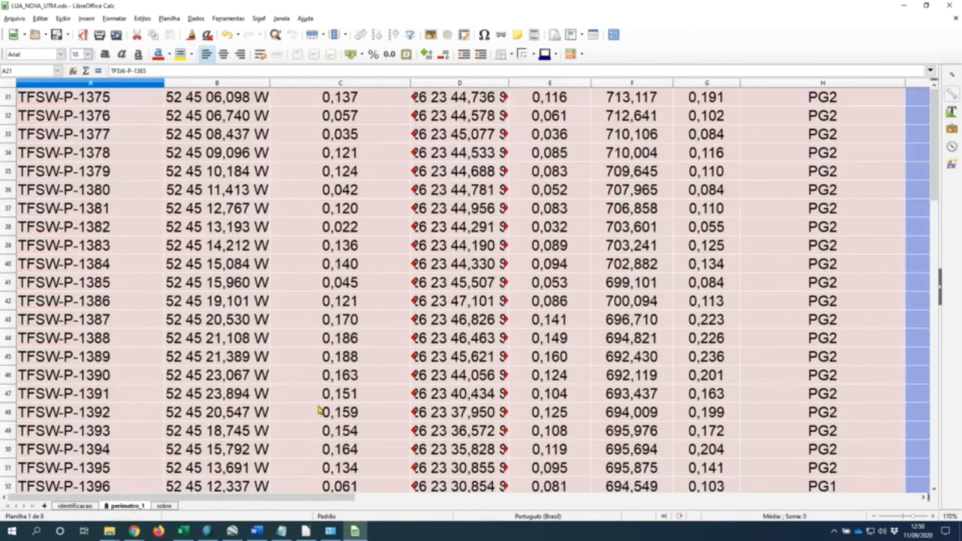
scroll(318, 411, down, 2)
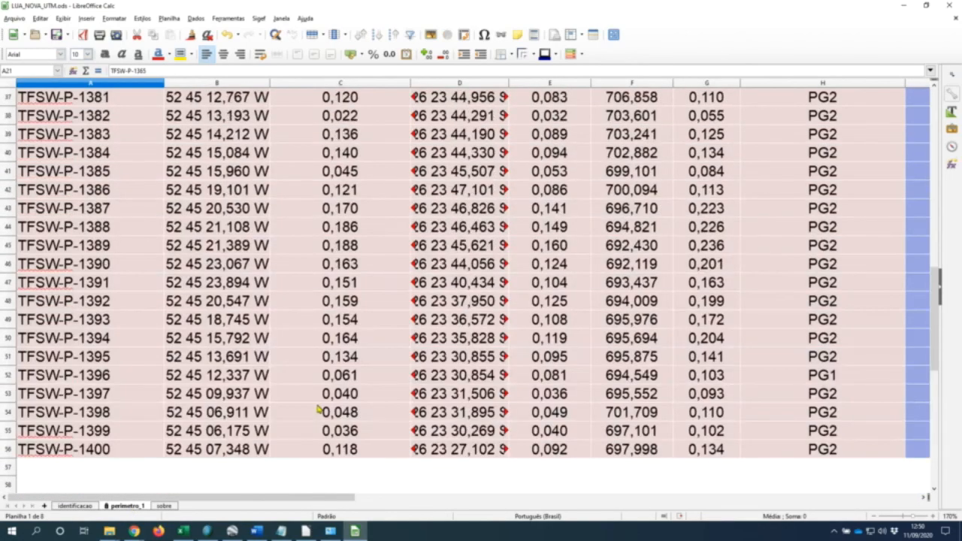
scroll(316, 411, up, 12)
drag(314, 494, 474, 503)
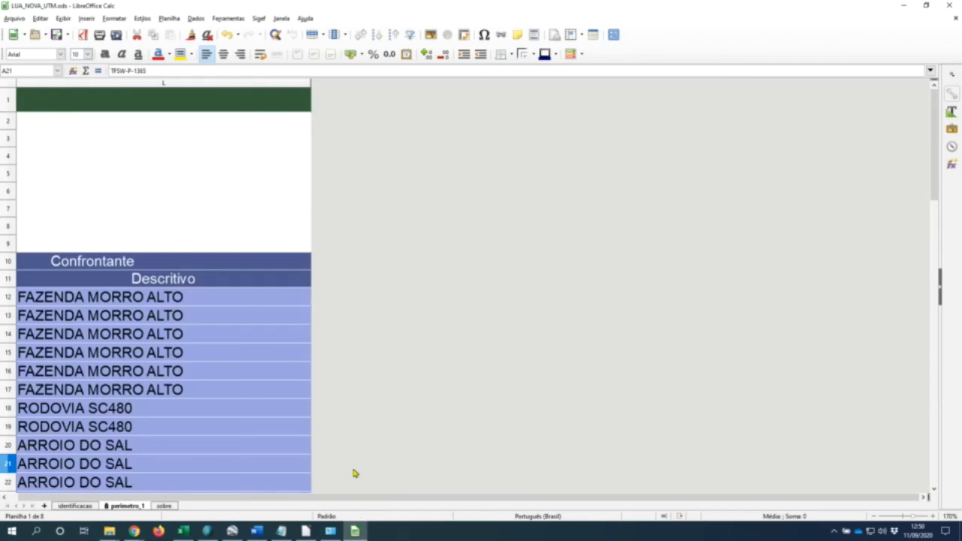
drag(210, 503, 120, 497)
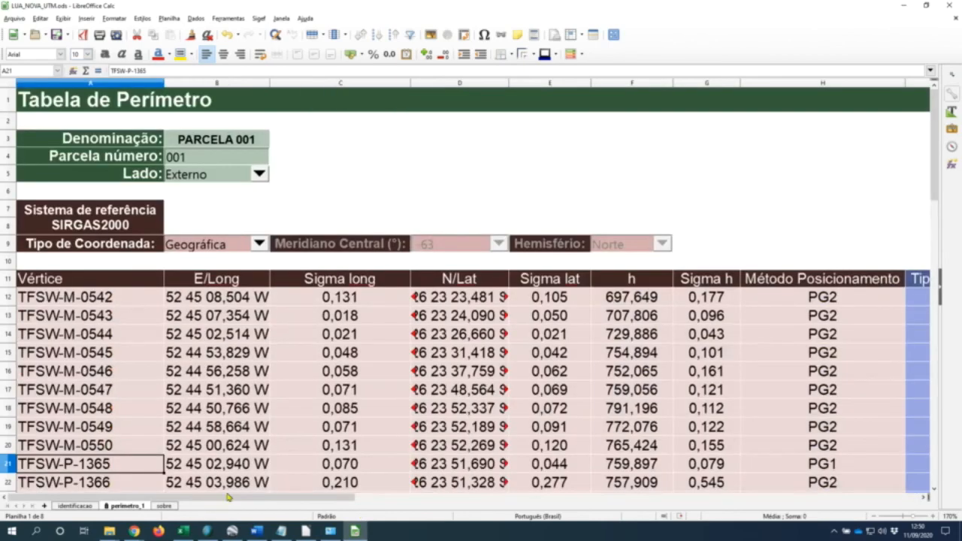
Step: Review the positioning method, boundary type and neighbour (Confrontante) columns for all vertices in the perimeter table
click(925, 499)
click(926, 499)
click(926, 499)
click(926, 499)
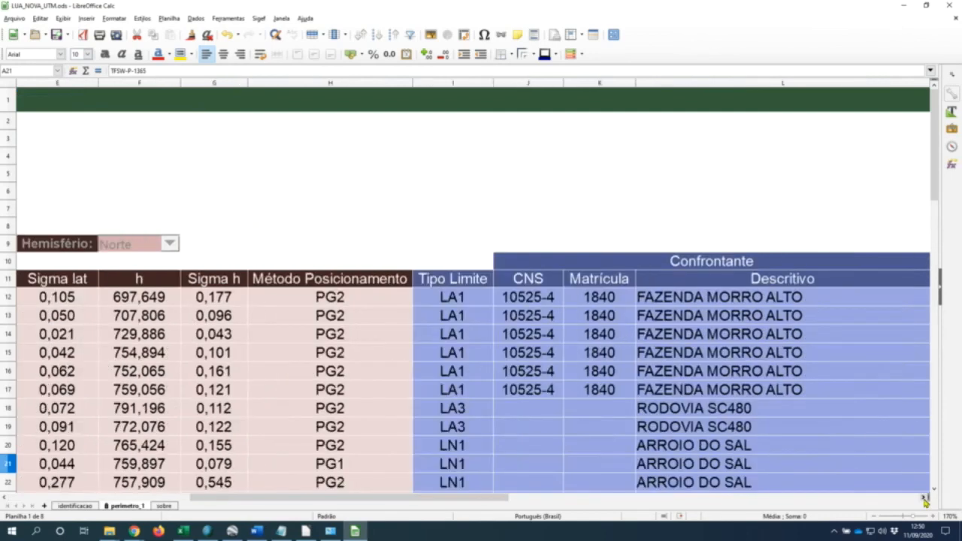
scroll(707, 381, down, 4)
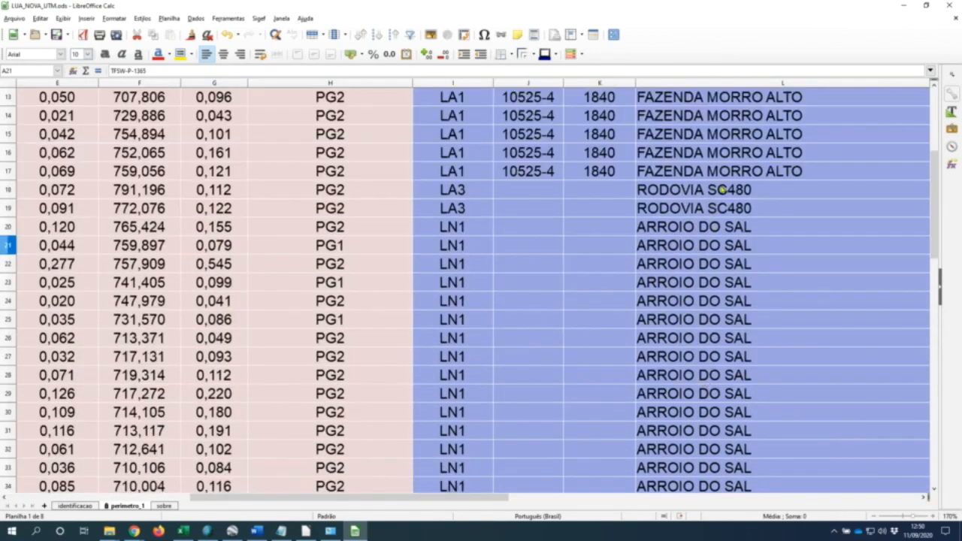
scroll(706, 272, down, 1)
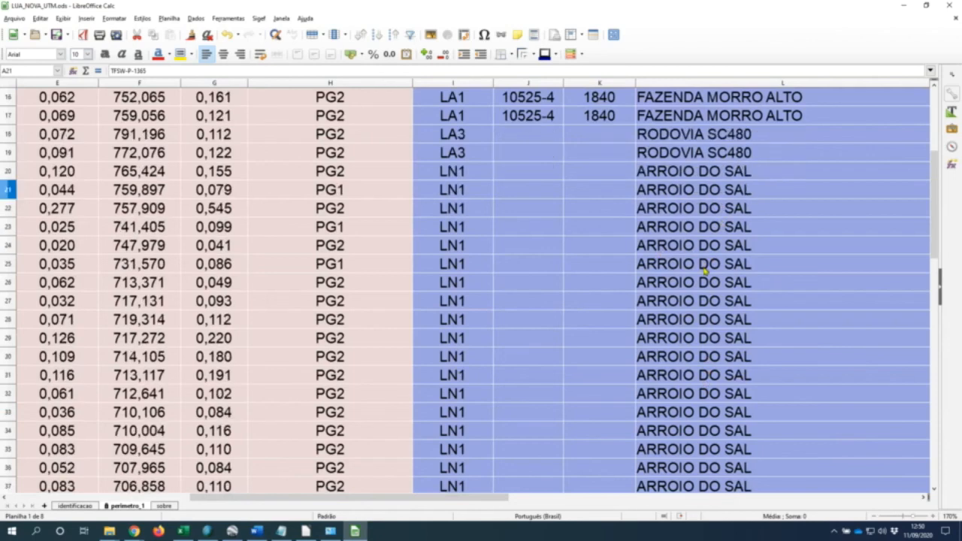
scroll(706, 272, down, 9)
scroll(706, 274, up, 9)
scroll(705, 274, up, 5)
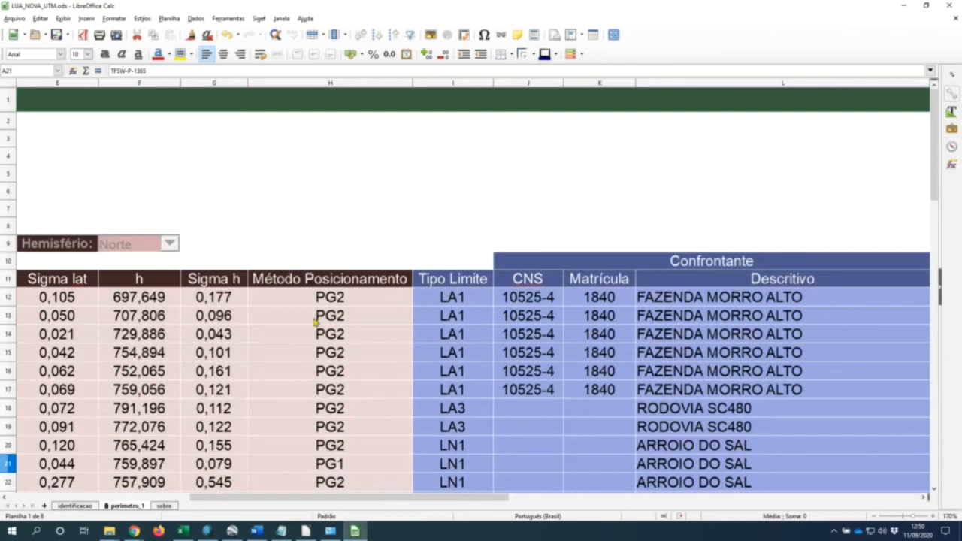
click(164, 499)
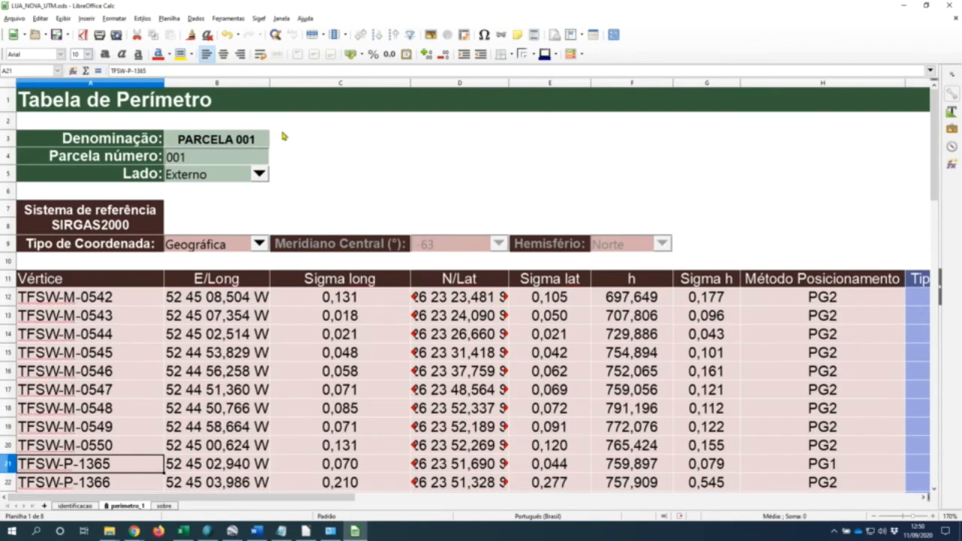
Step: Run the Sigef validation (Validação) on the spreadsheet and dismiss its report
click(259, 20)
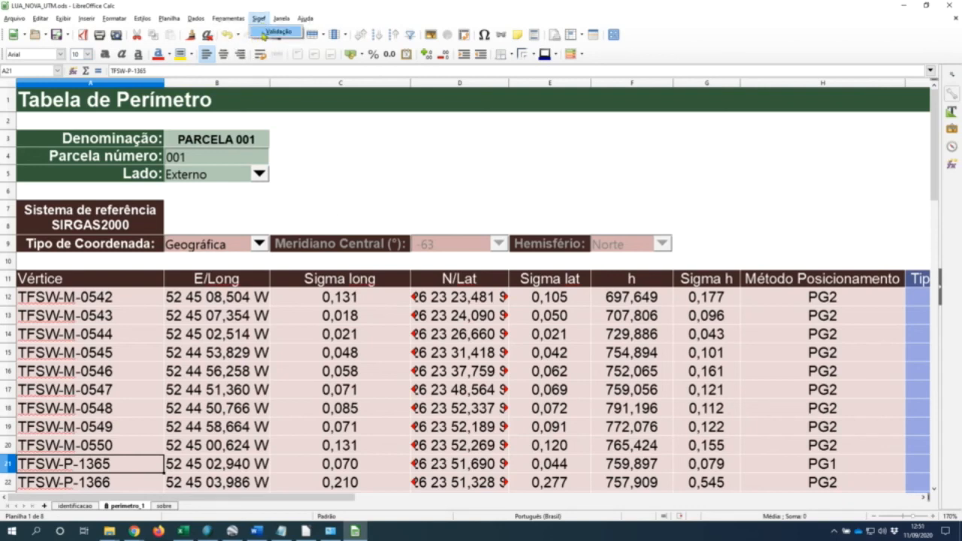
click(265, 34)
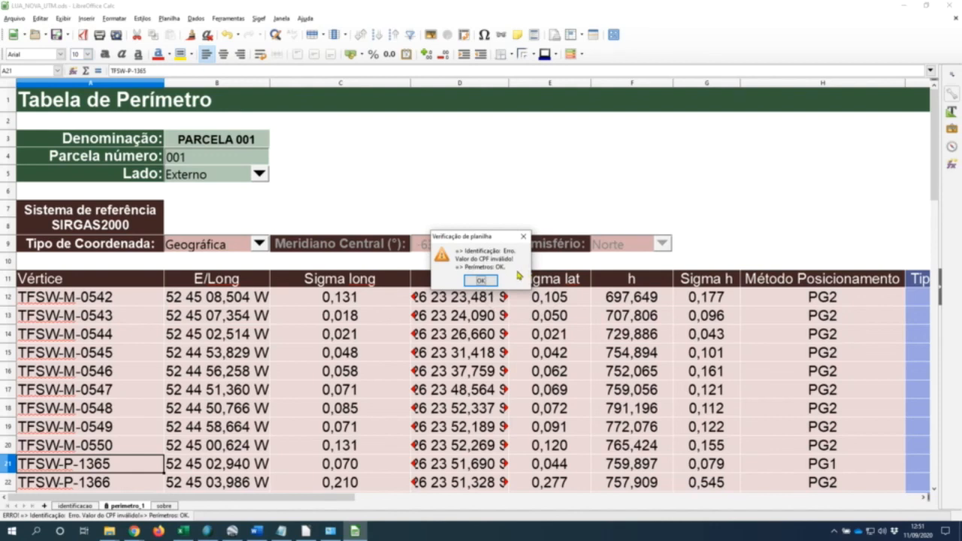
click(482, 281)
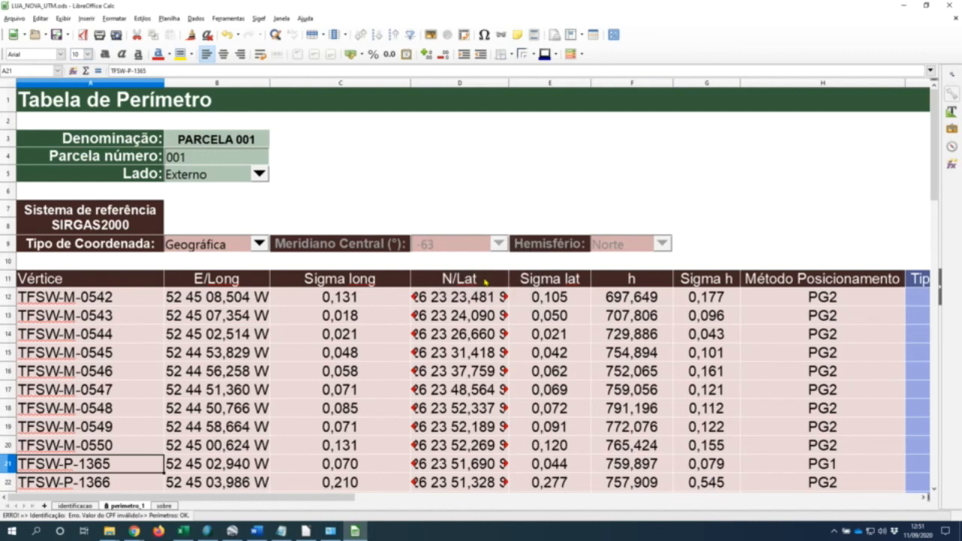